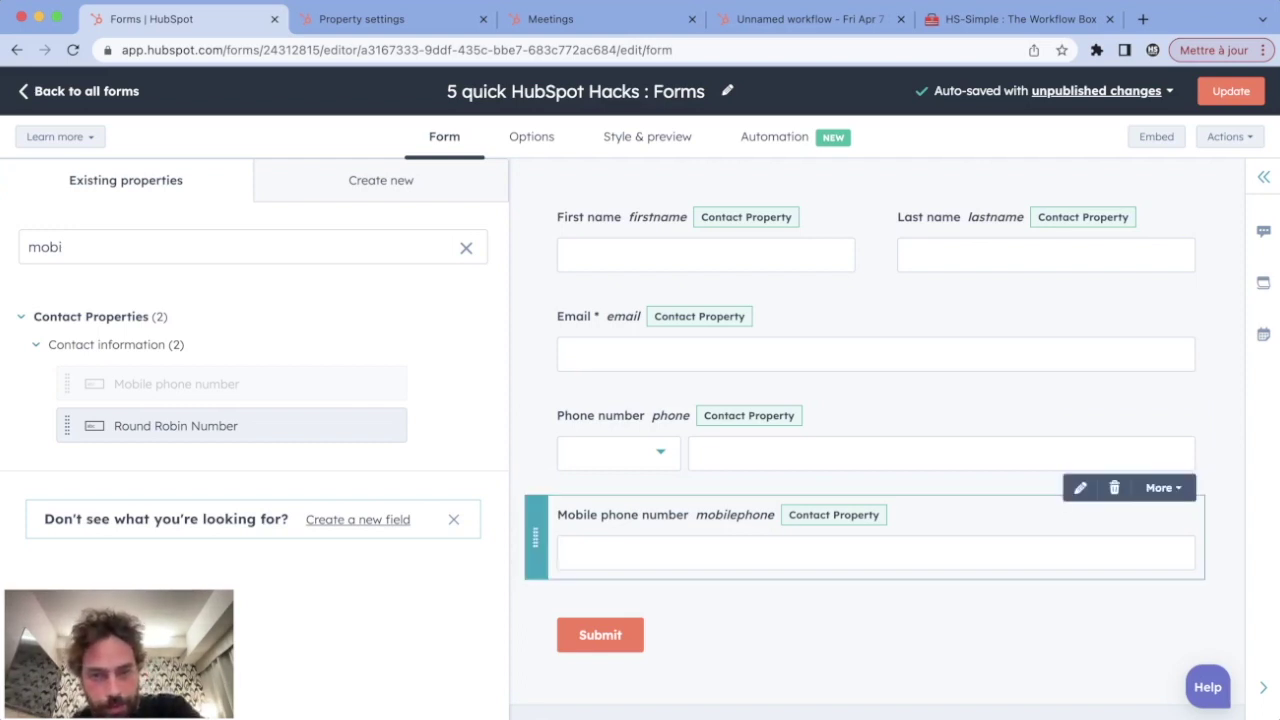
Turn off the country code dropdown menu for the form's Phone number field.
left_click(760, 440)
scroll(254, 430, "down", 5)
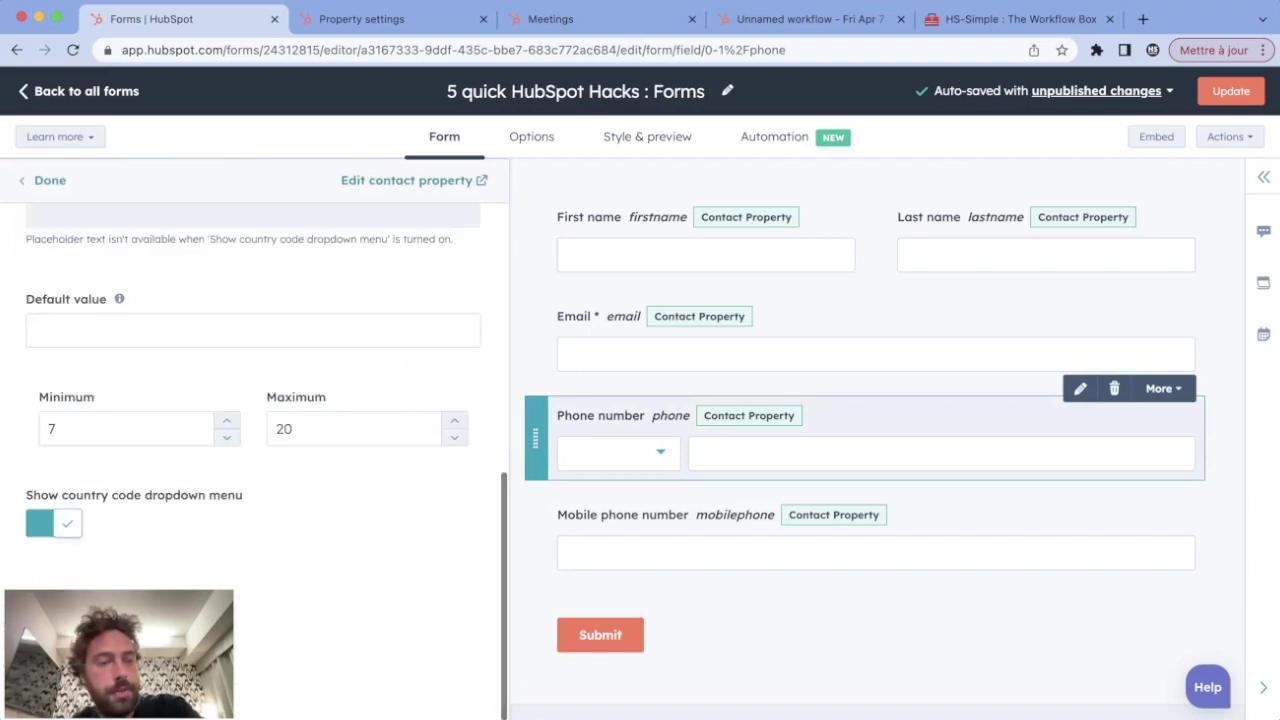
left_click(54, 523)
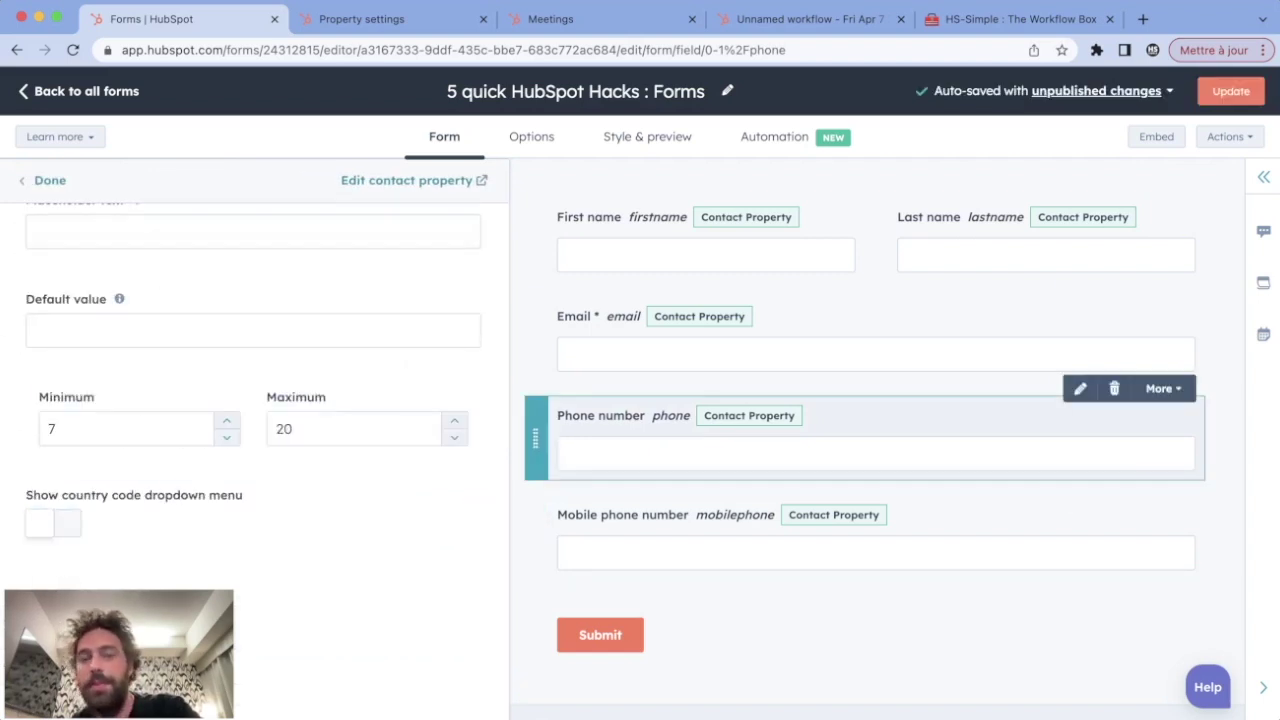
Reopen the Phone number field's settings and turn its country code dropdown menu back on.
left_click(760, 450)
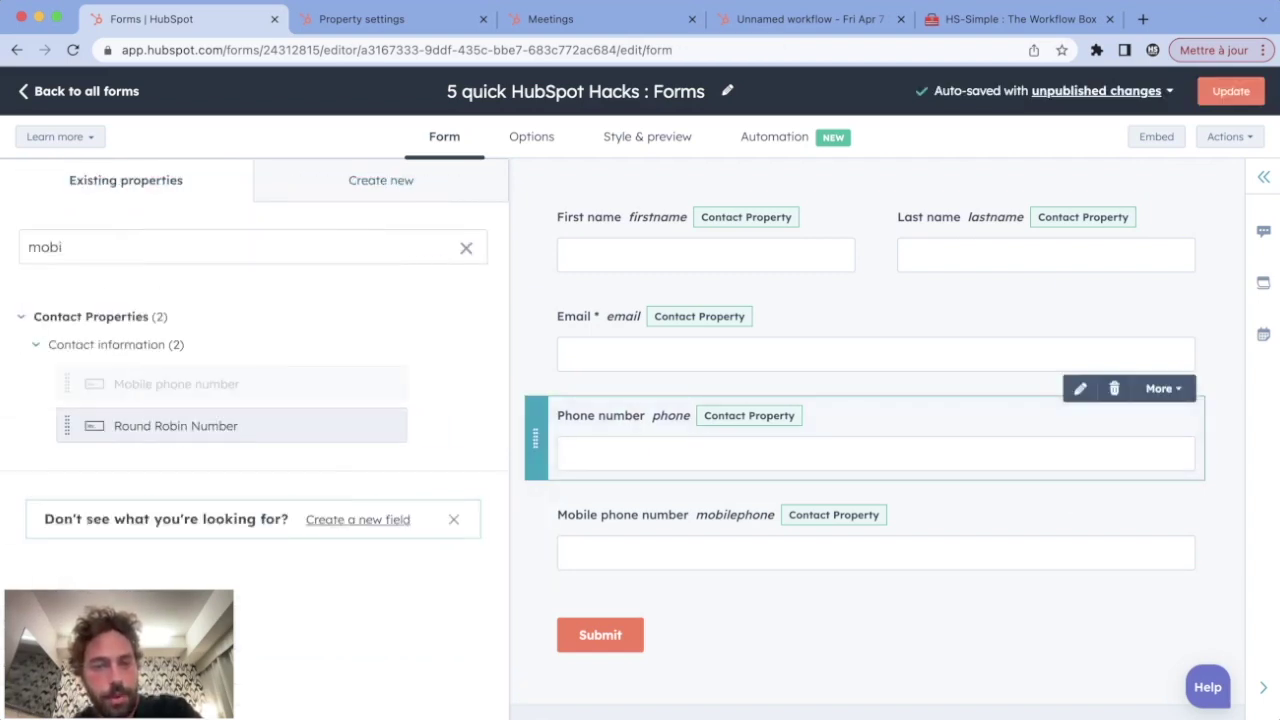
left_click(760, 450)
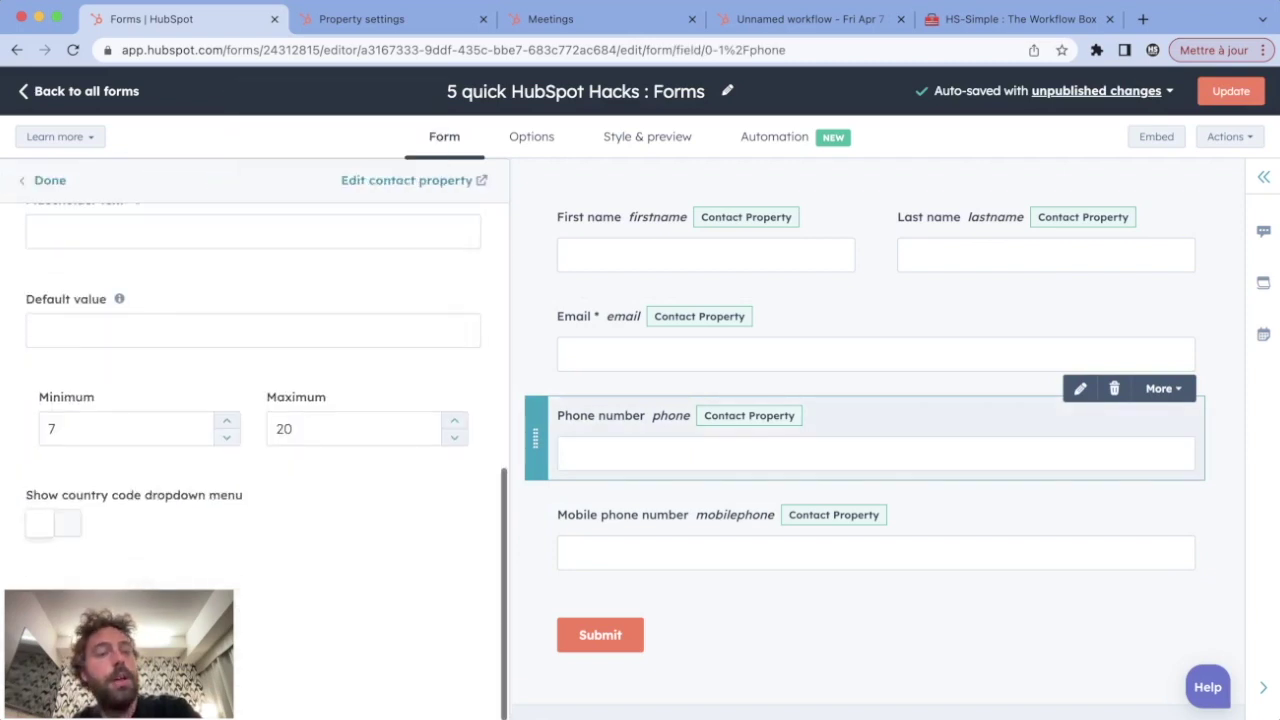
left_click(53, 523)
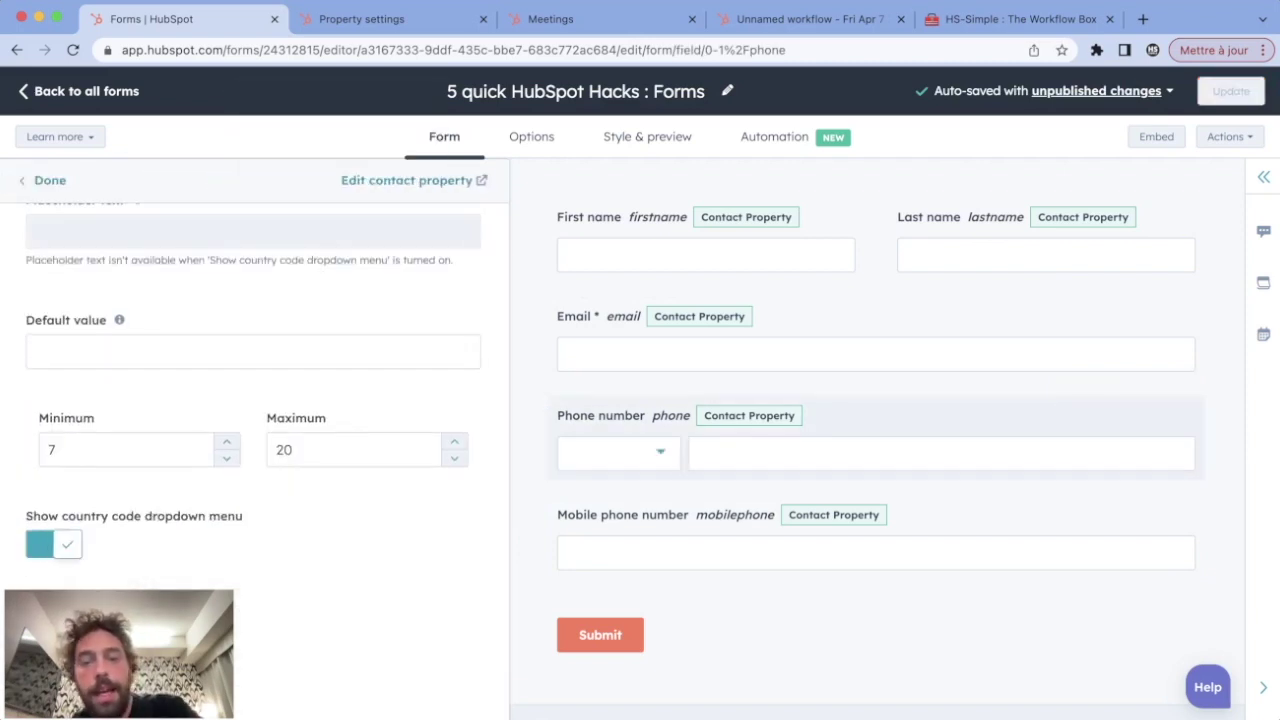
Open the Mobile phone number field's settings and check whether a country code dropdown option is offered.
left_click(760, 535)
scroll(253, 440, "down", 8)
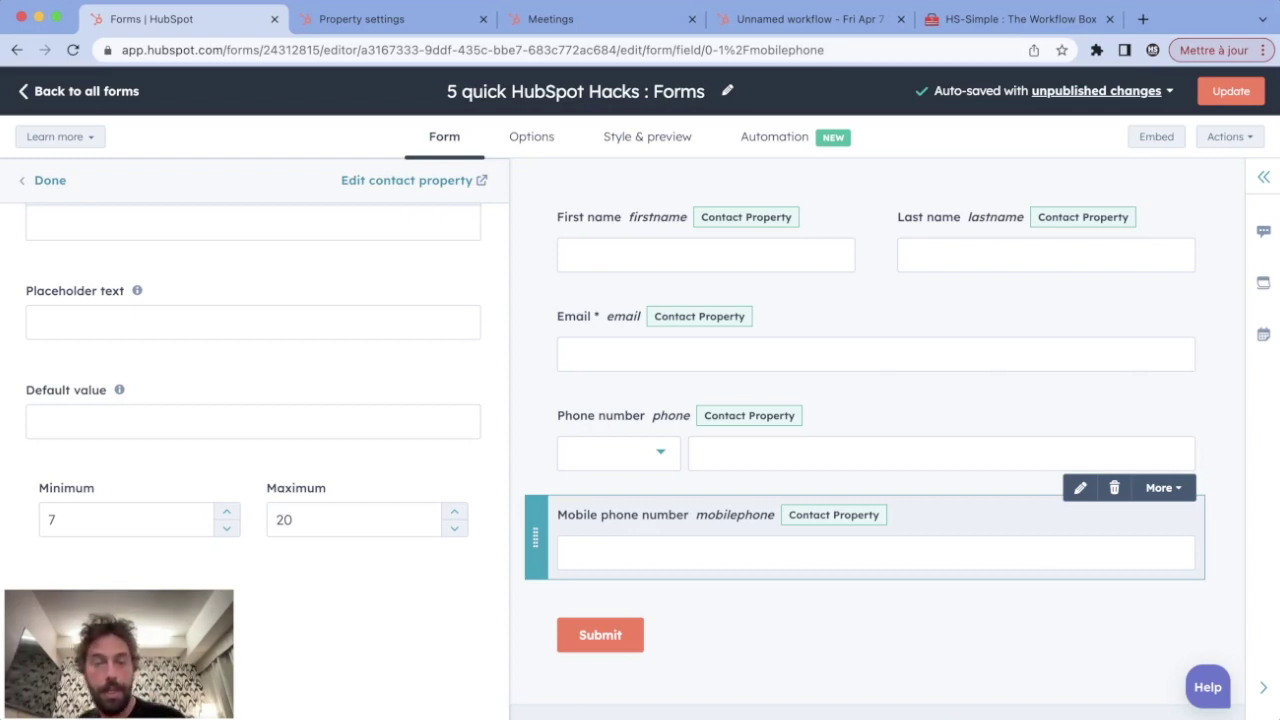
left_click(900, 420)
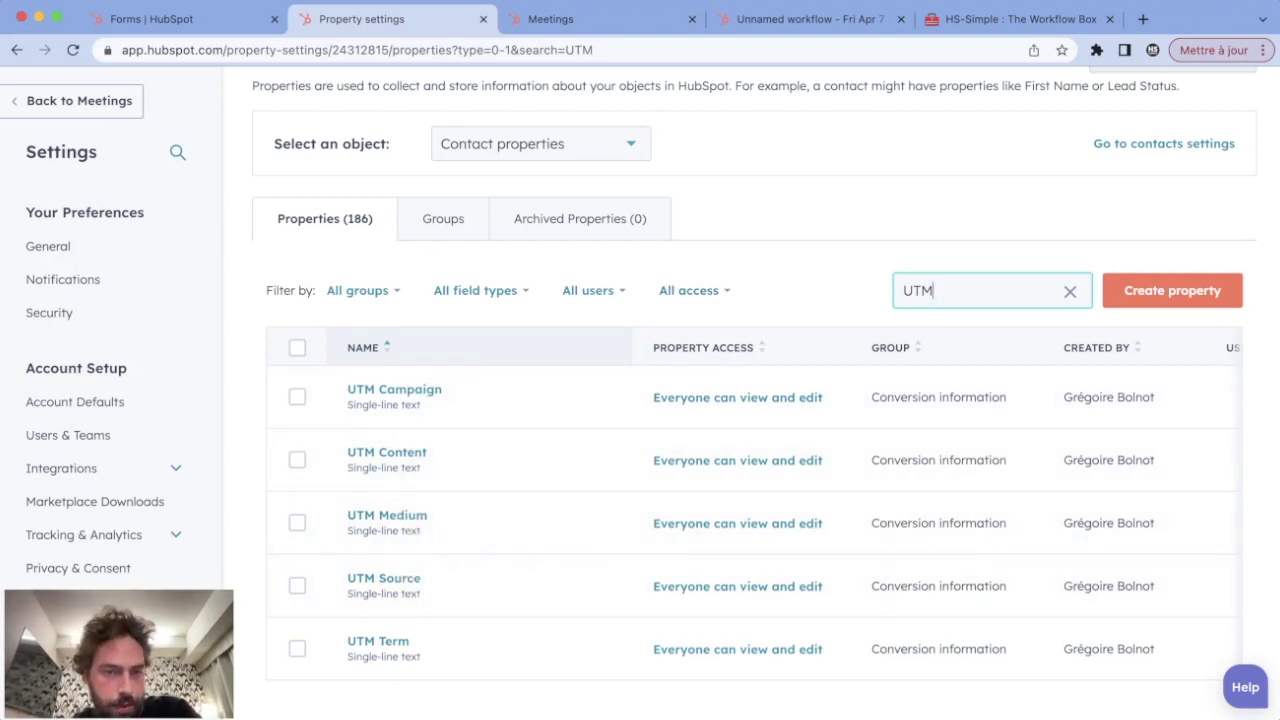
Inspect the UTM Campaign contact property's field type and internal name, leaving the property unedited.
left_click(394, 389)
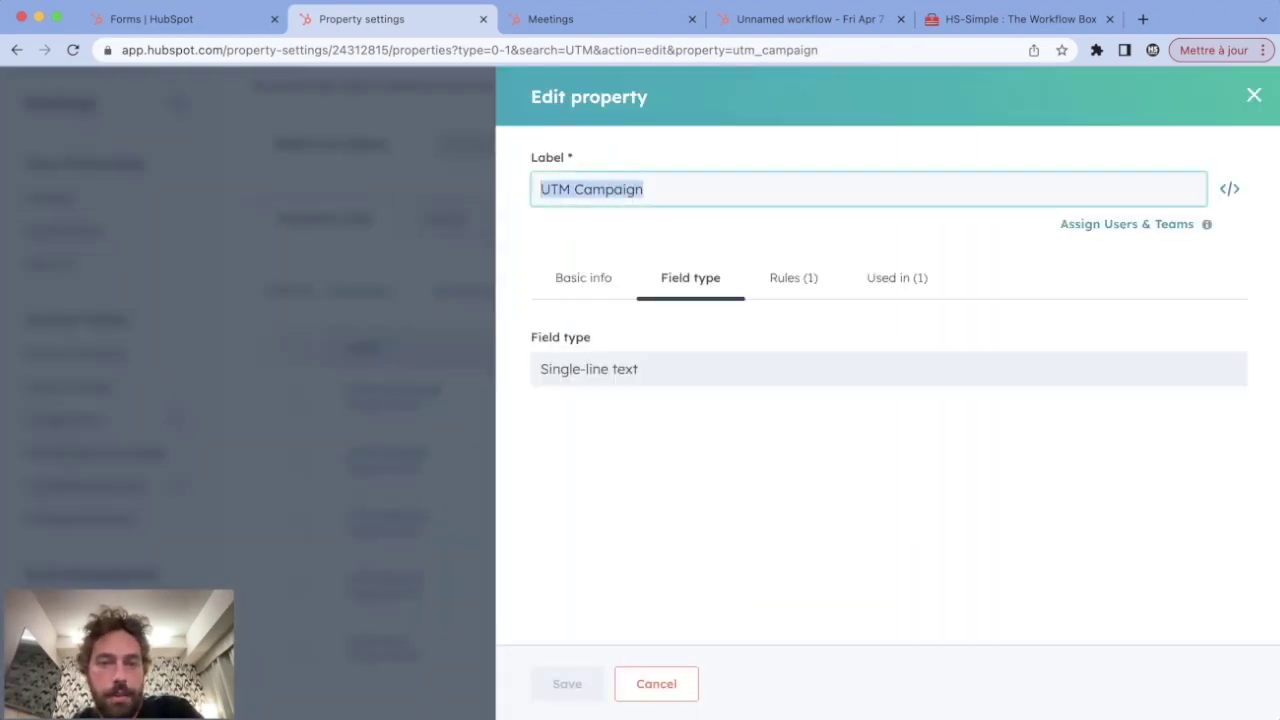
left_click_drag(548, 369, 638, 369)
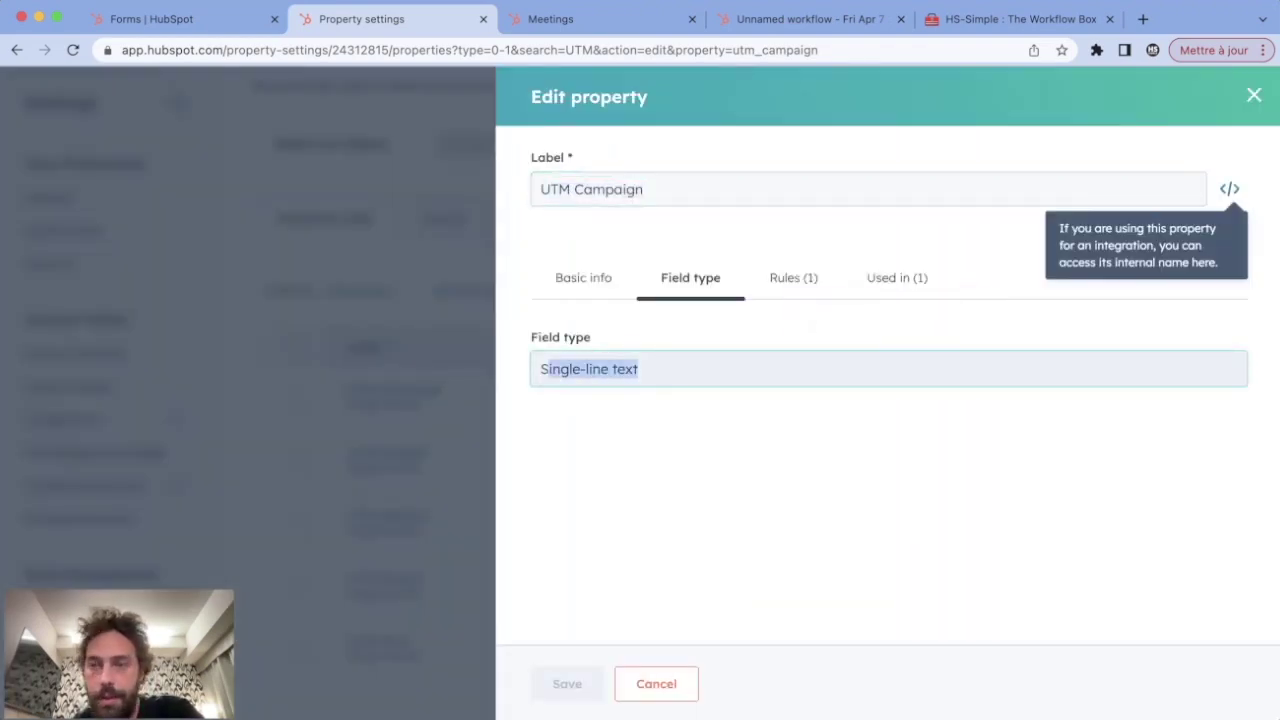
left_click(1229, 189)
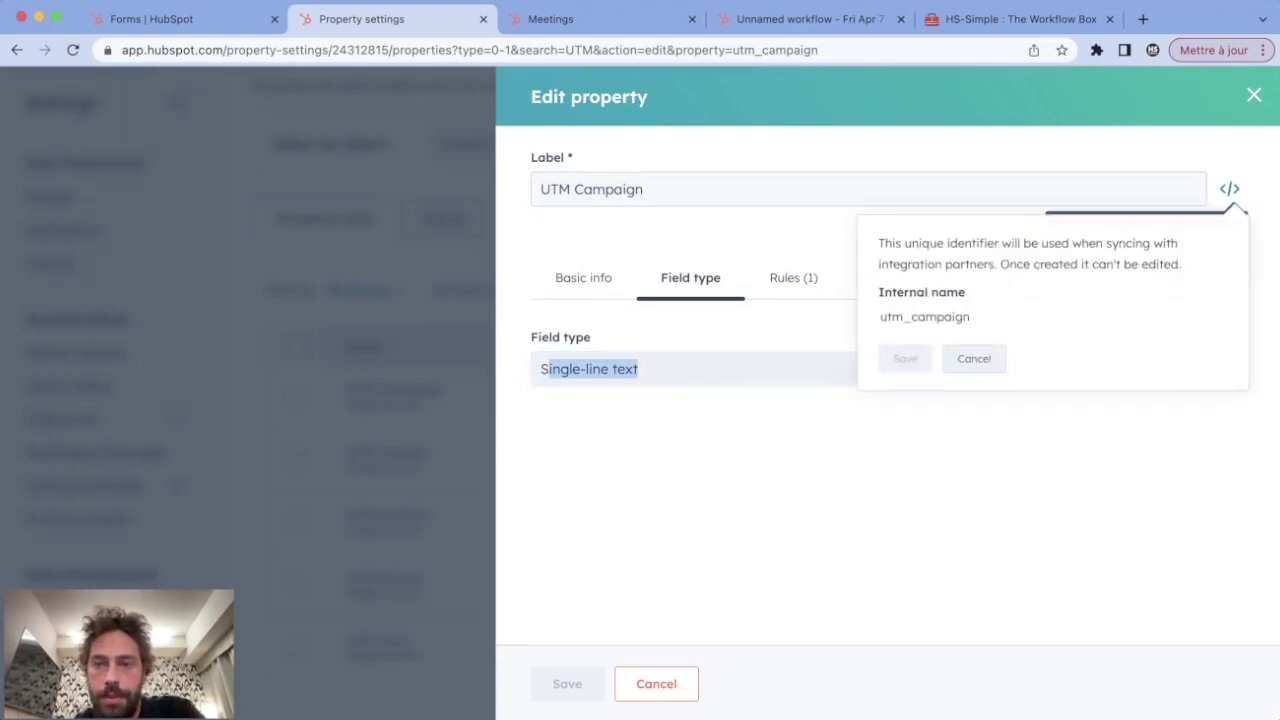
left_click_drag(880, 316, 970, 316)
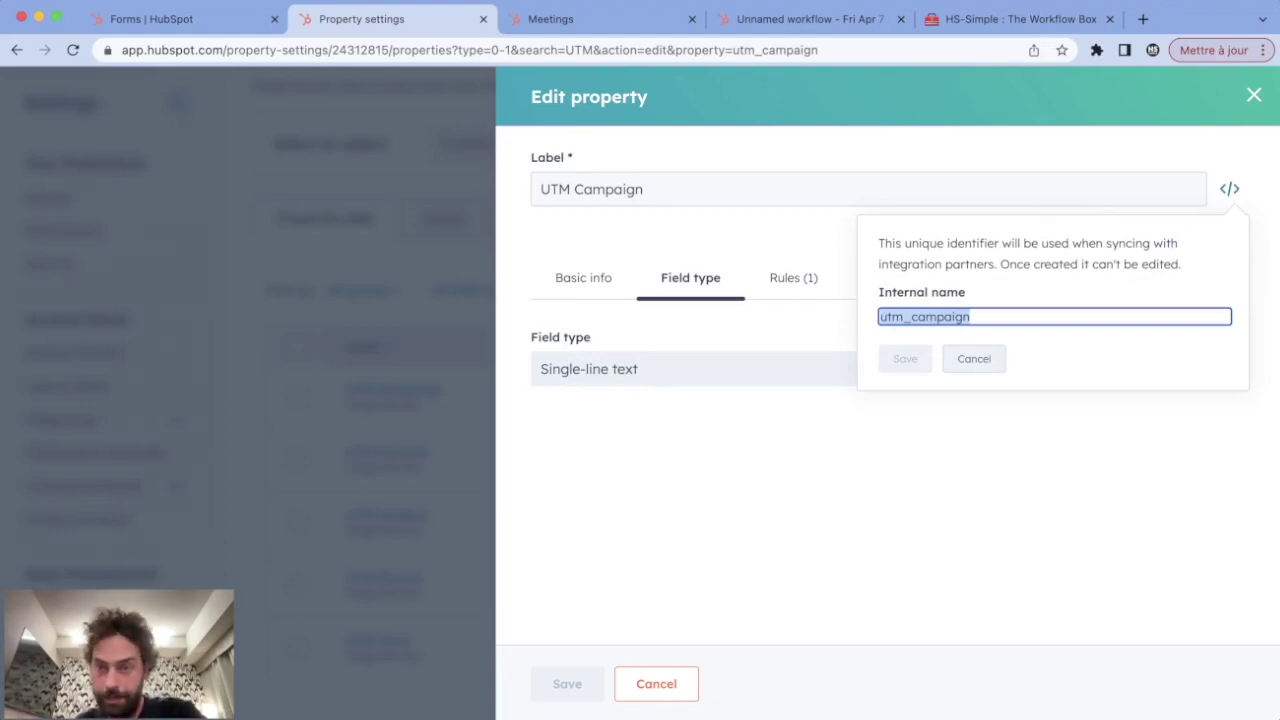
key("Escape")
key("Escape")
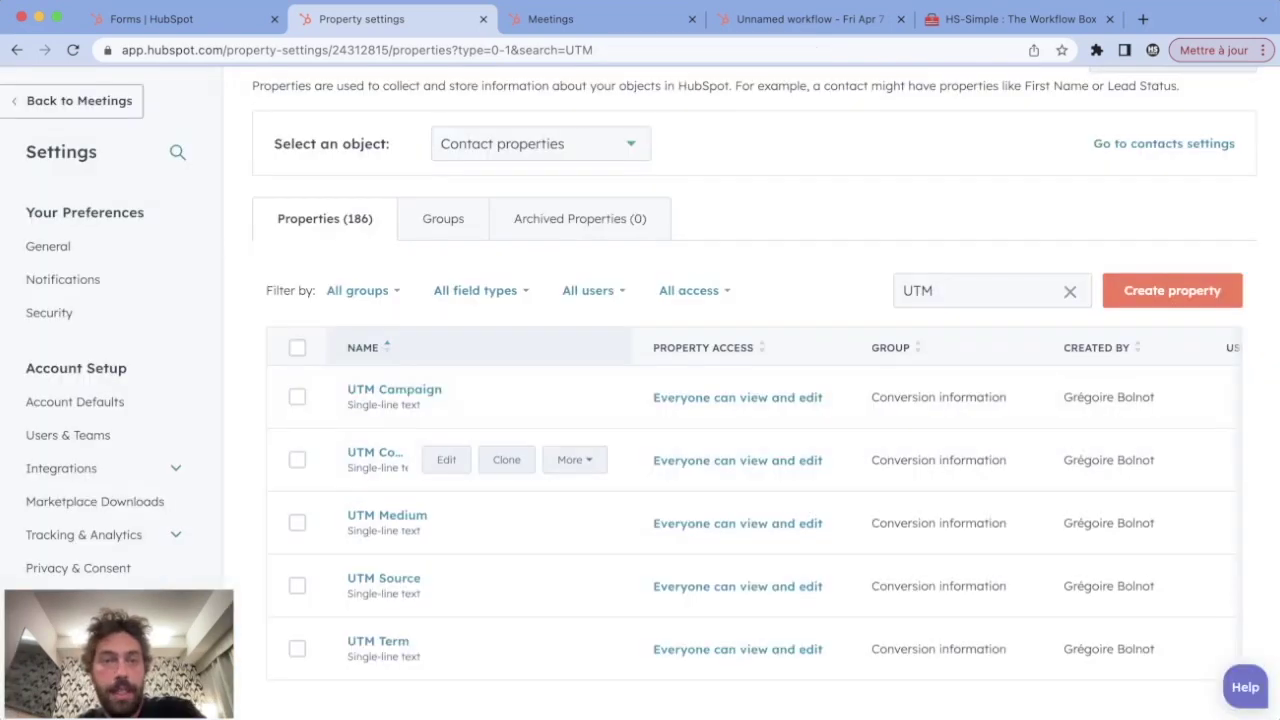
Return to the form editor and review the hidden UTM fields placed beneath the phone number.
key("ctrl+shift+Tab")
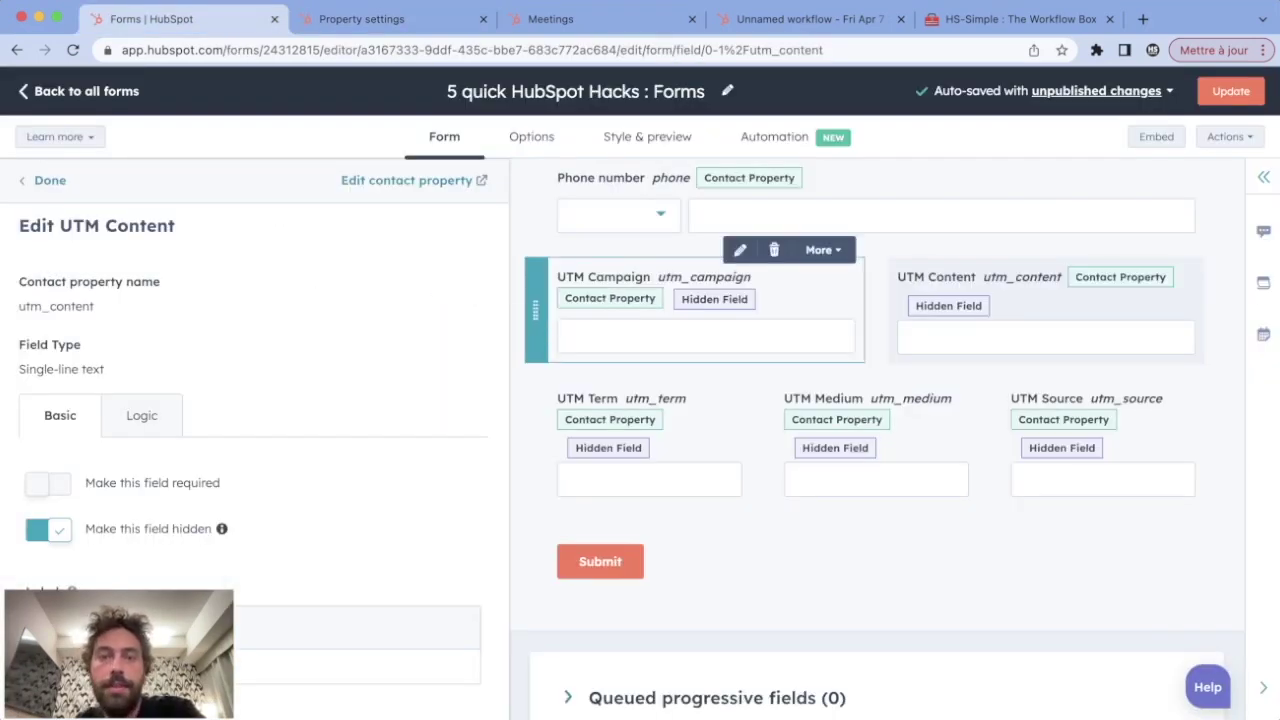
scroll(877, 438, "up", 5)
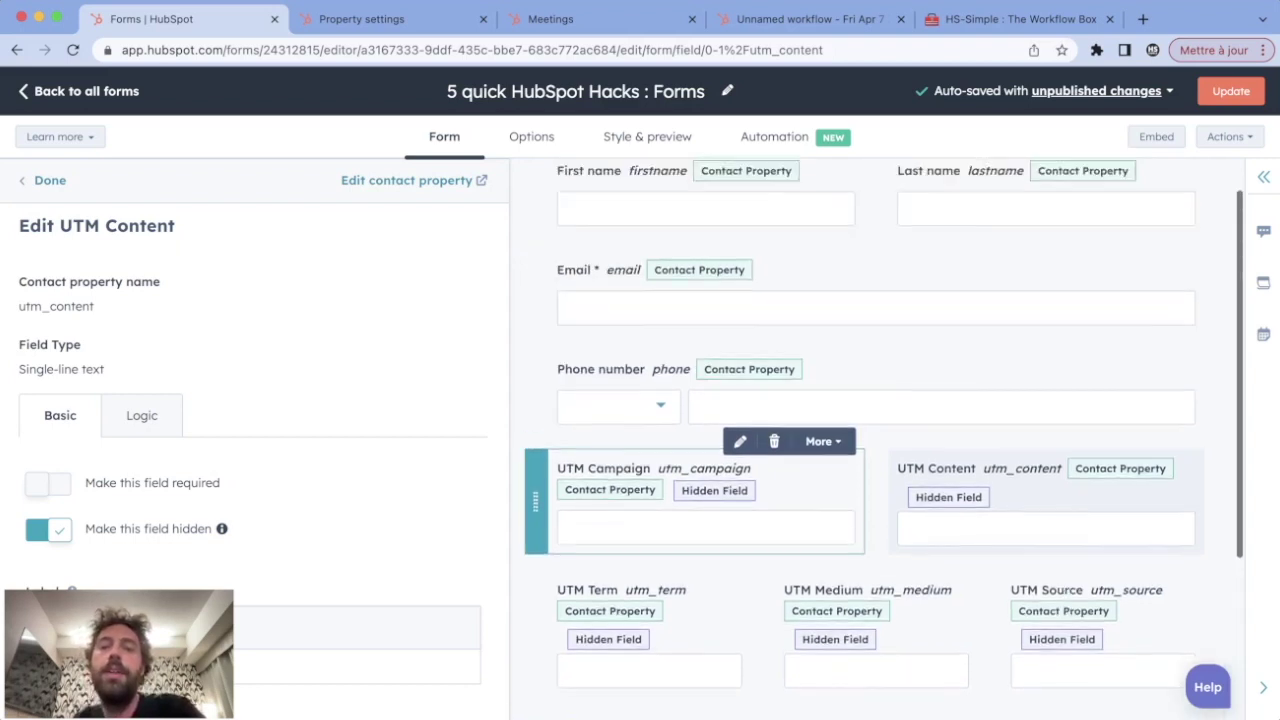
scroll(695, 548, "down", 2)
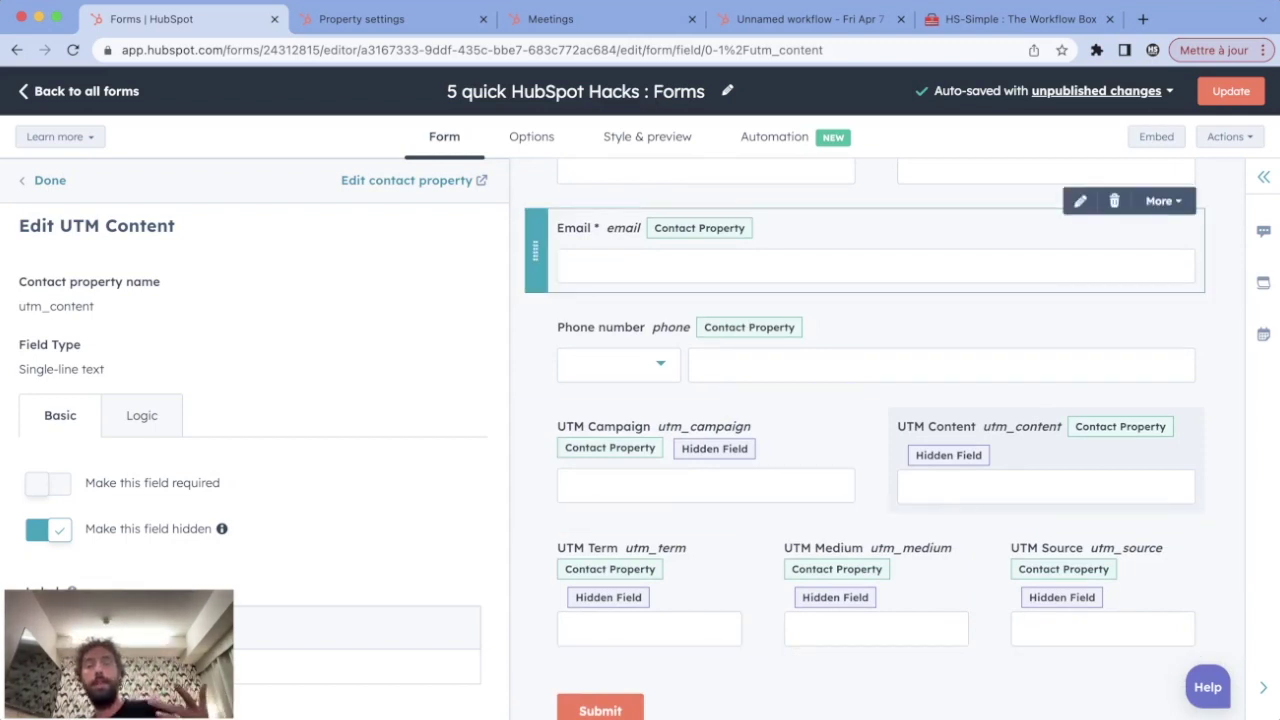
scroll(865, 250, "up", 1)
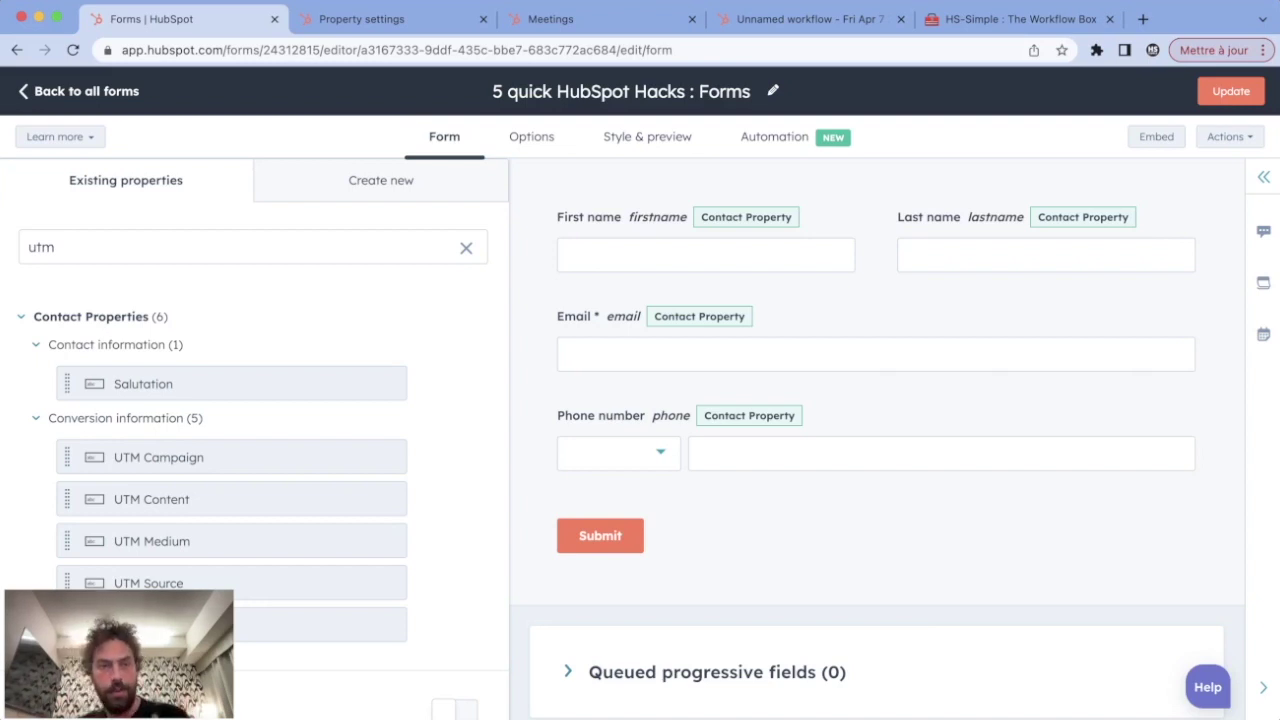
Find the "Type of service needed" property by searching for "service" and add it to the form below Phone number.
left_click(466, 248)
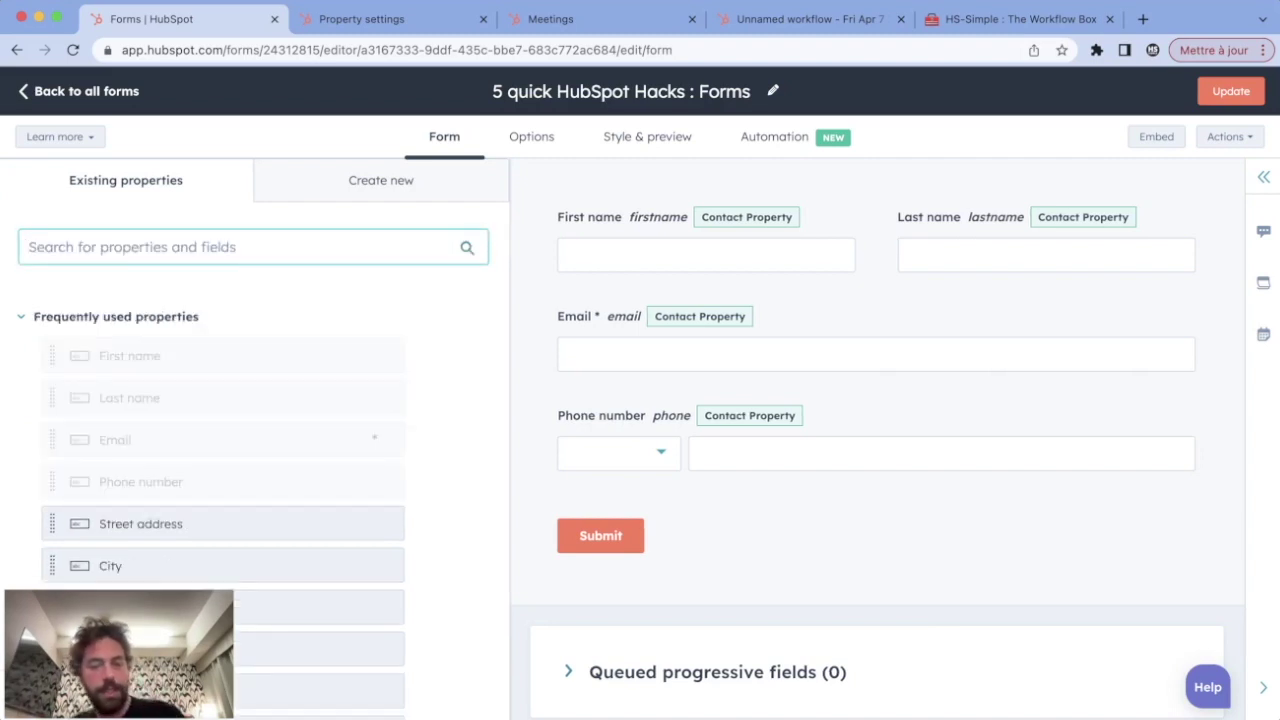
type("service")
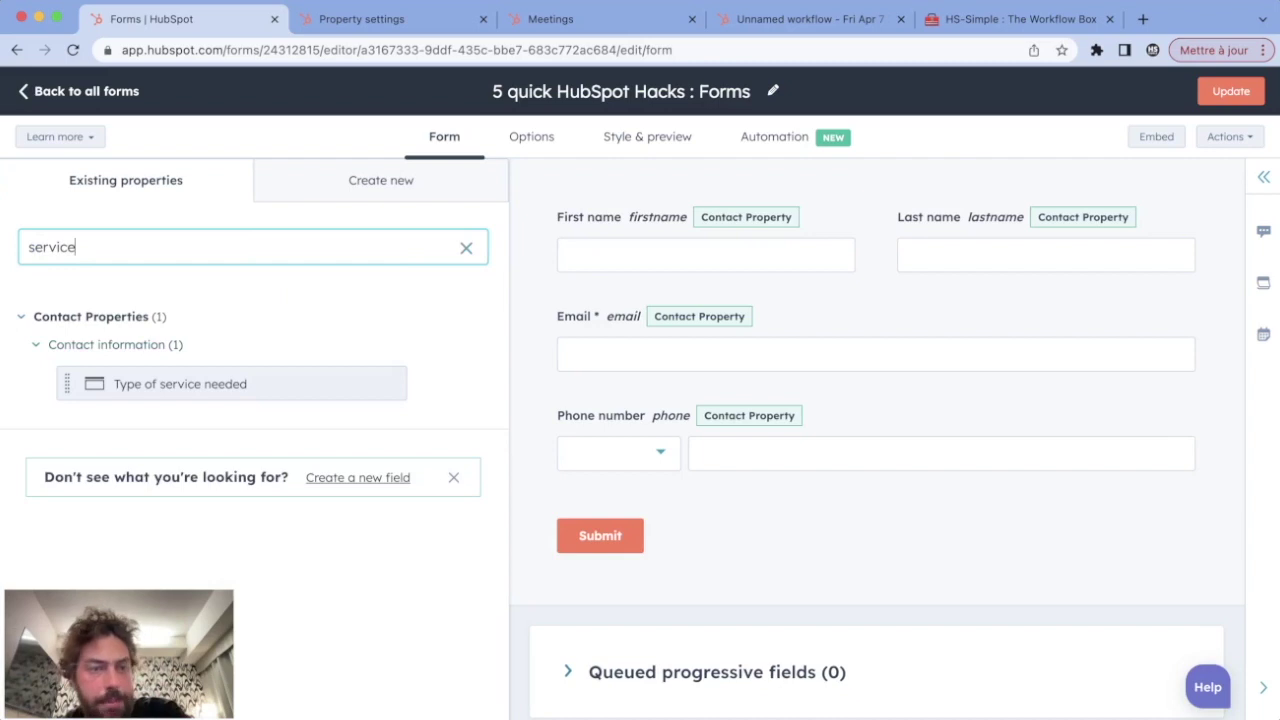
left_click_drag(140, 384, 632, 493)
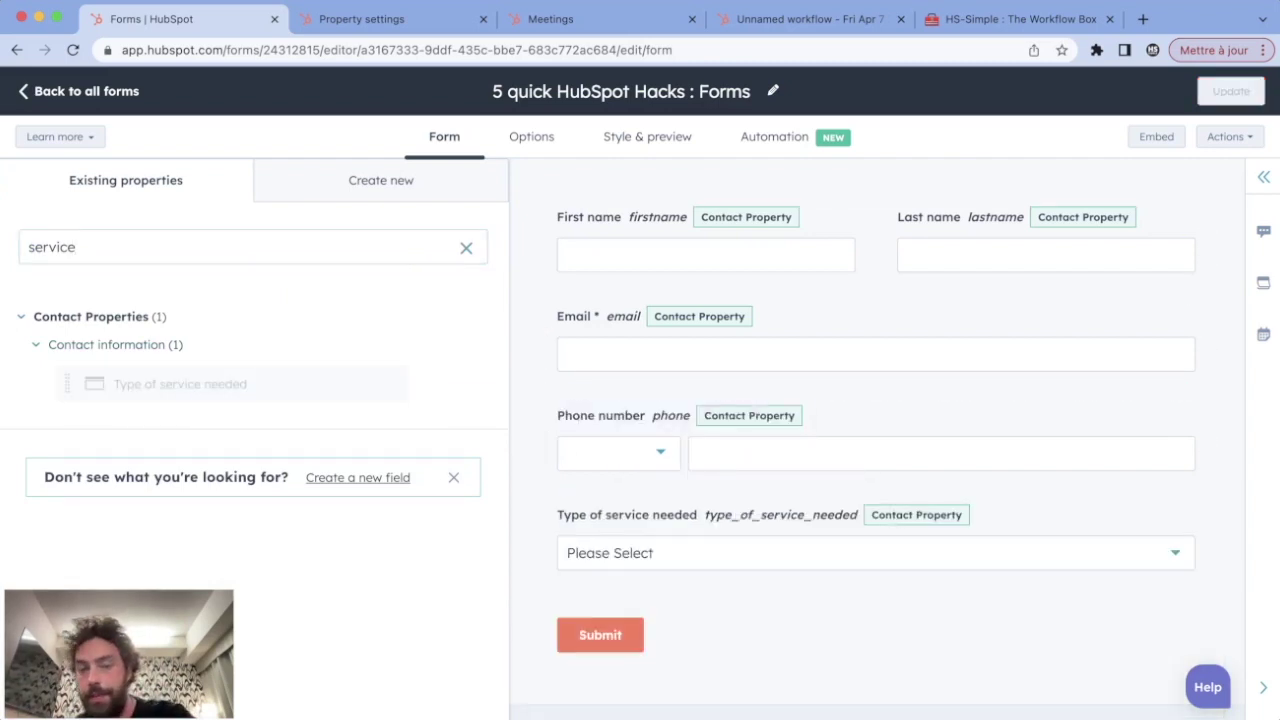
Preselect Marketing as the "Type of service needed" option and make the field hidden.
scroll(266, 460, "down", 6)
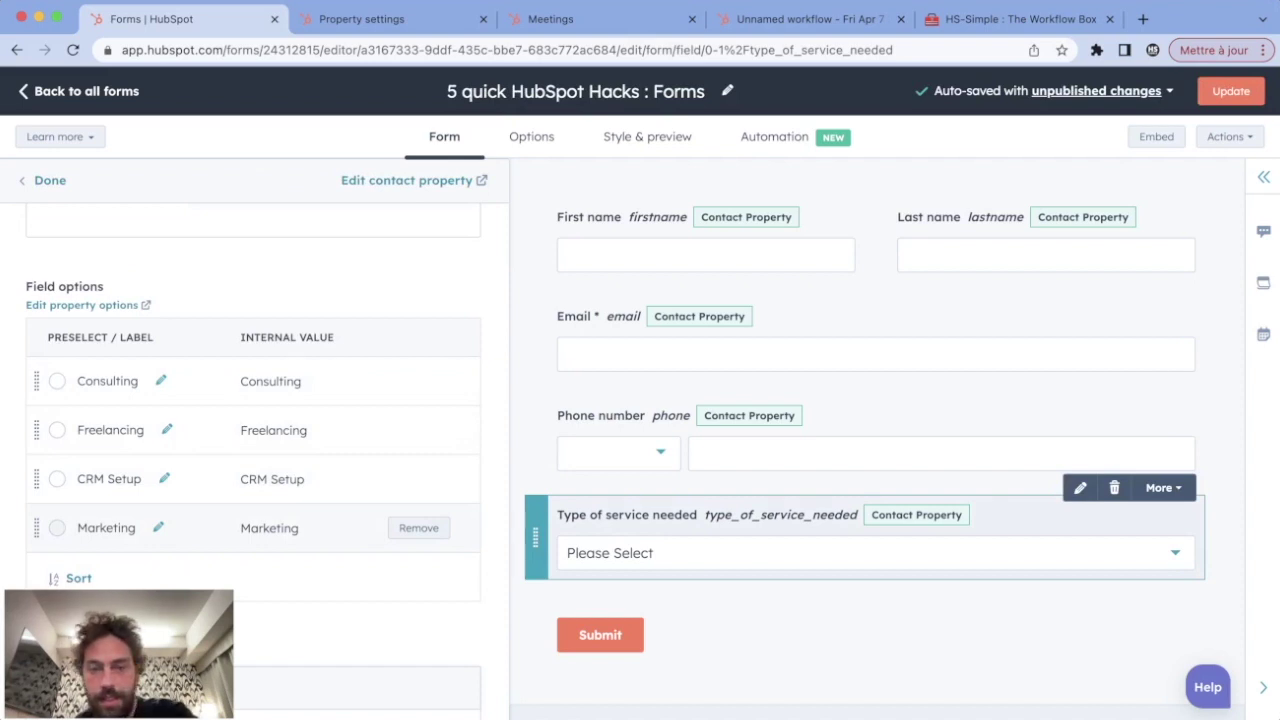
left_click(57, 528)
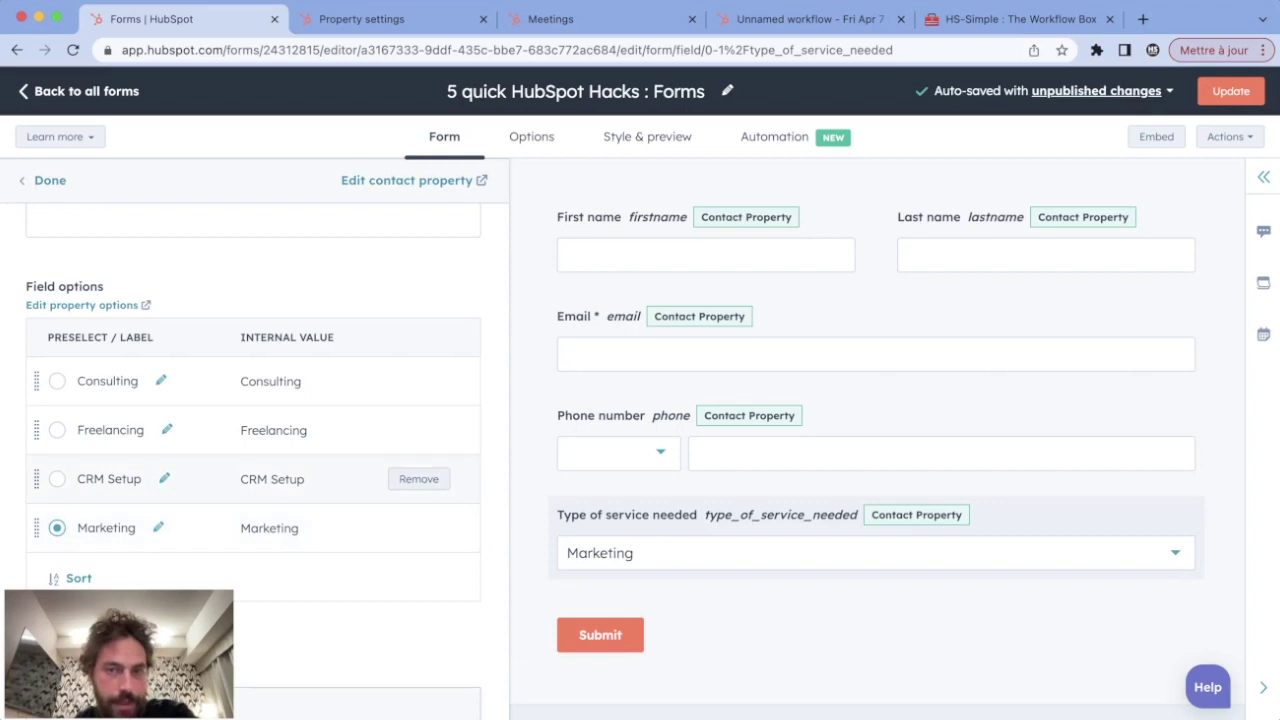
scroll(300, 470, "up", 5)
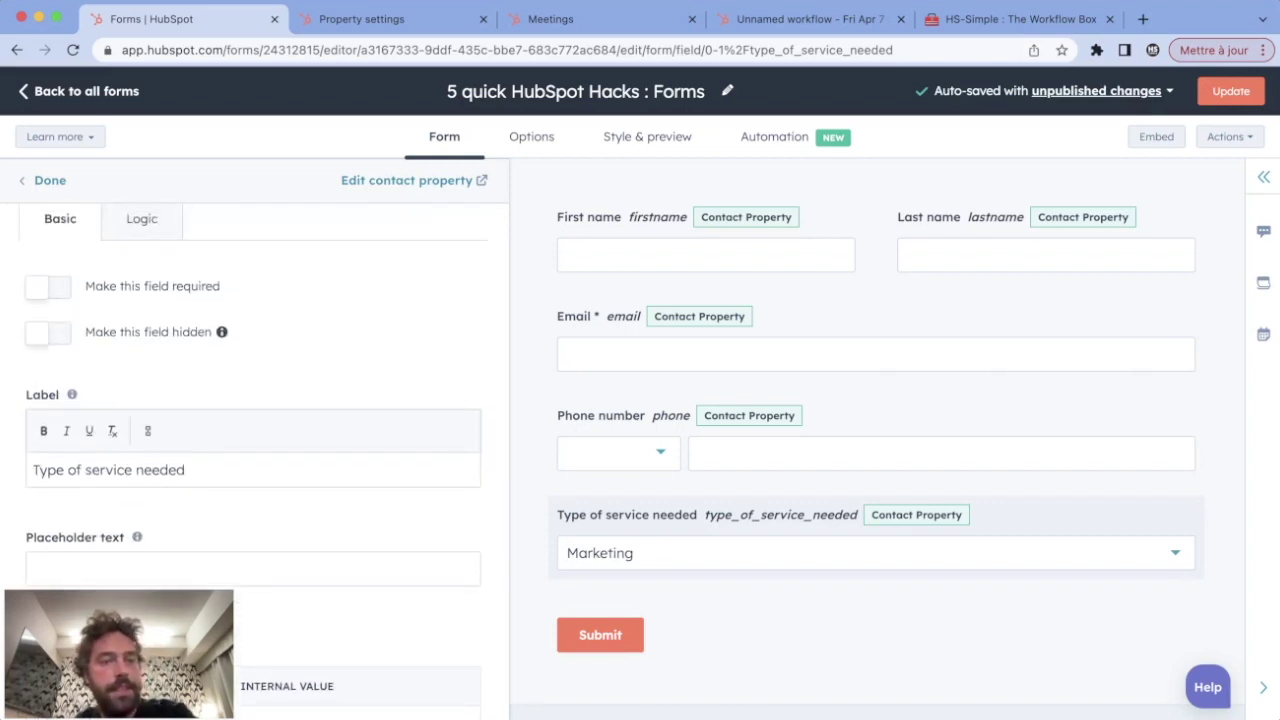
left_click(48, 333)
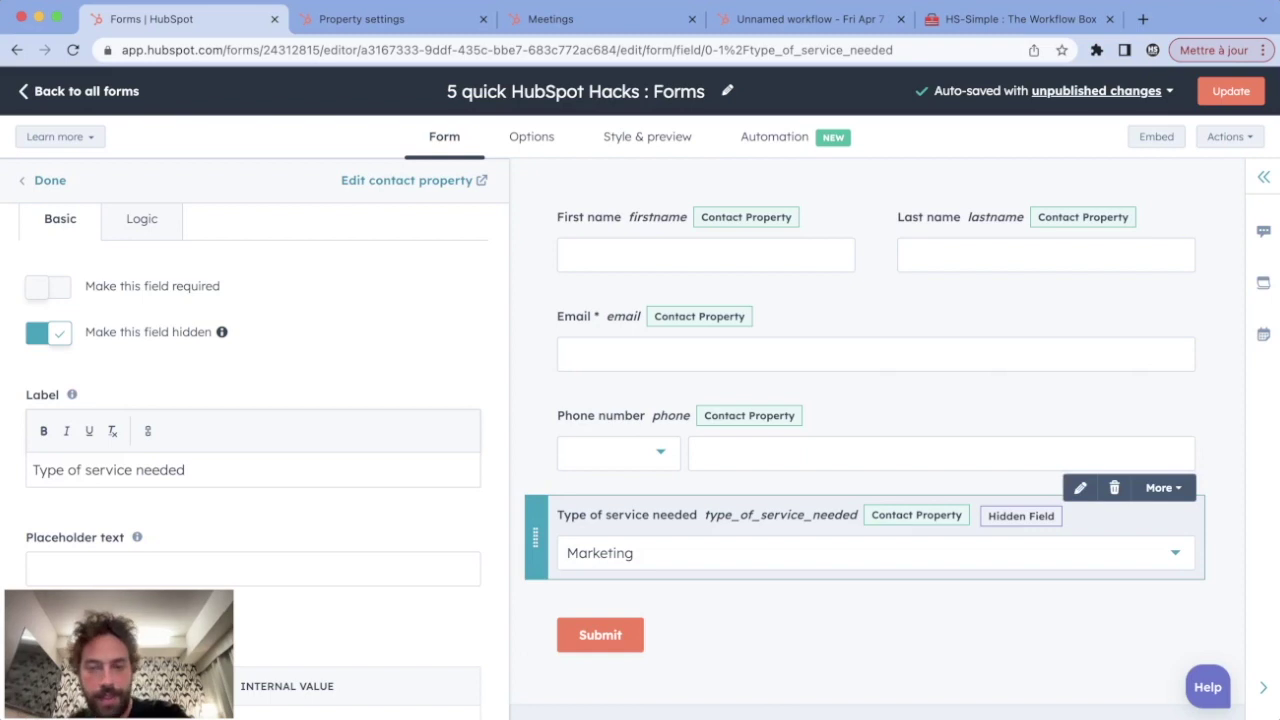
key("Escape")
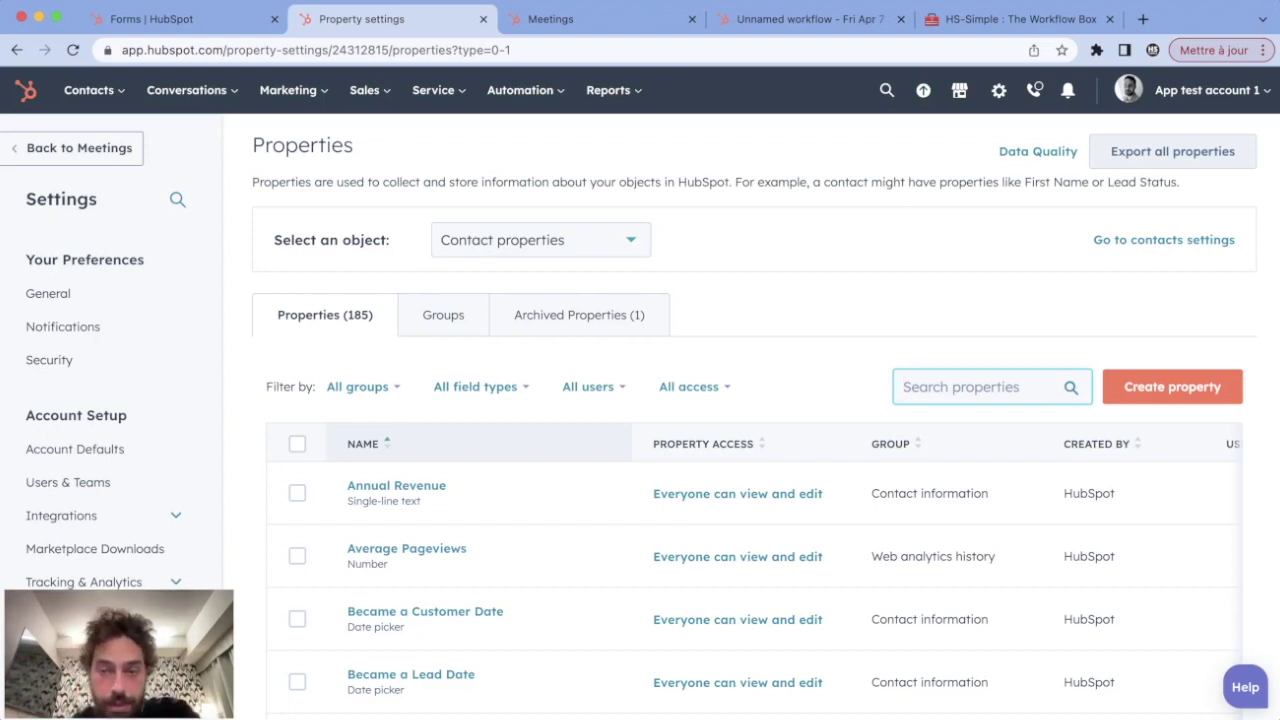
Search the contact properties for "country" in the property settings.
type("country")
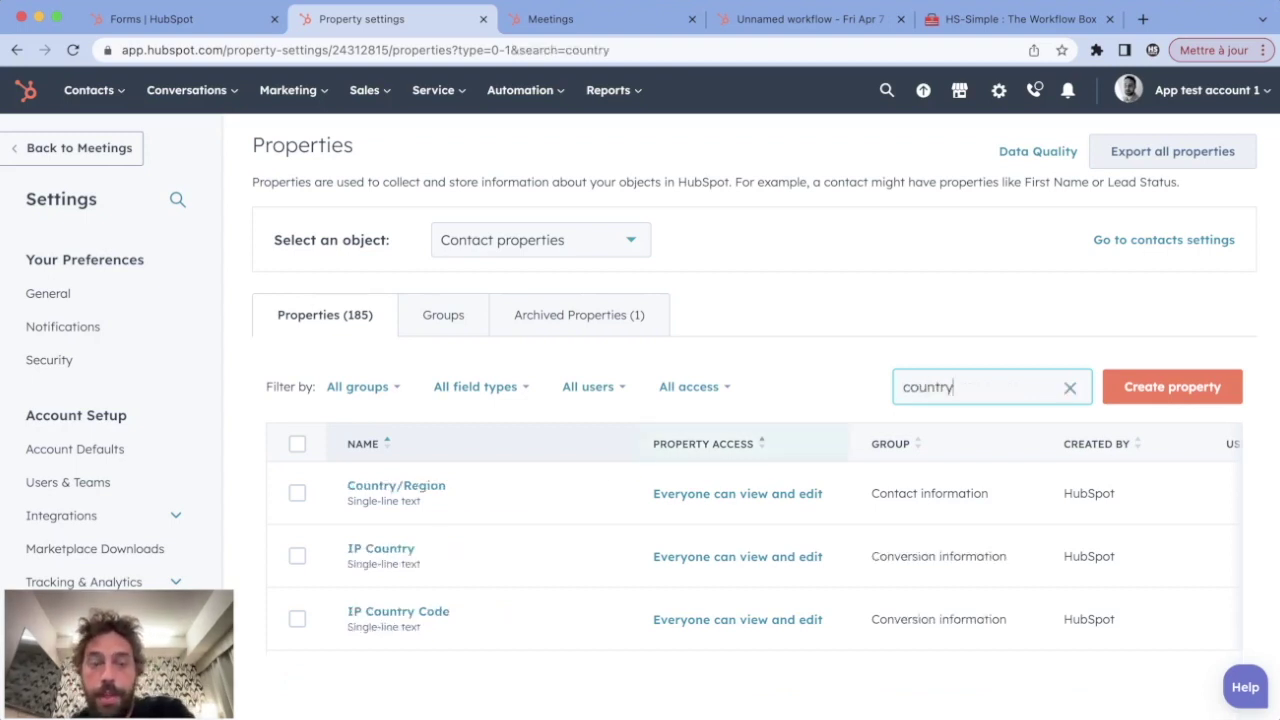
mouse_move(575, 619)
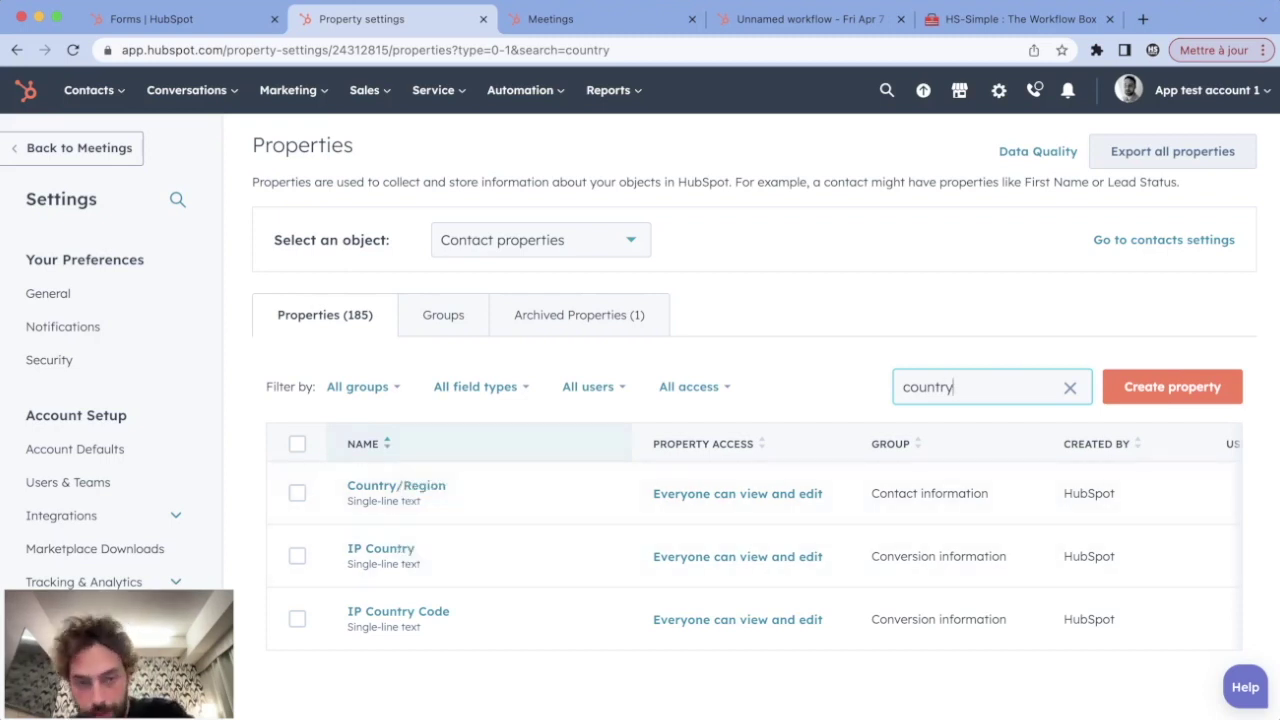
left_click(955, 387)
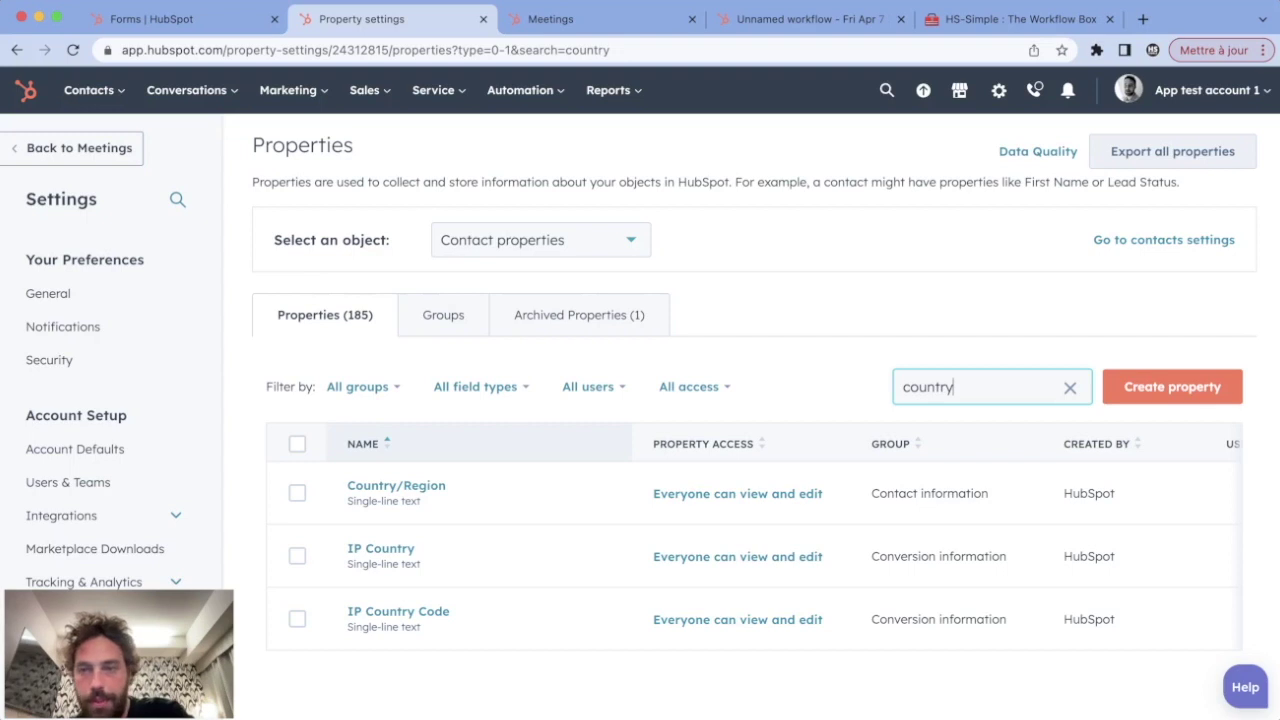
Start a new contact property labelled "Lead's country" in the Contact information group and proceed to its field type.
left_click(1172, 387)
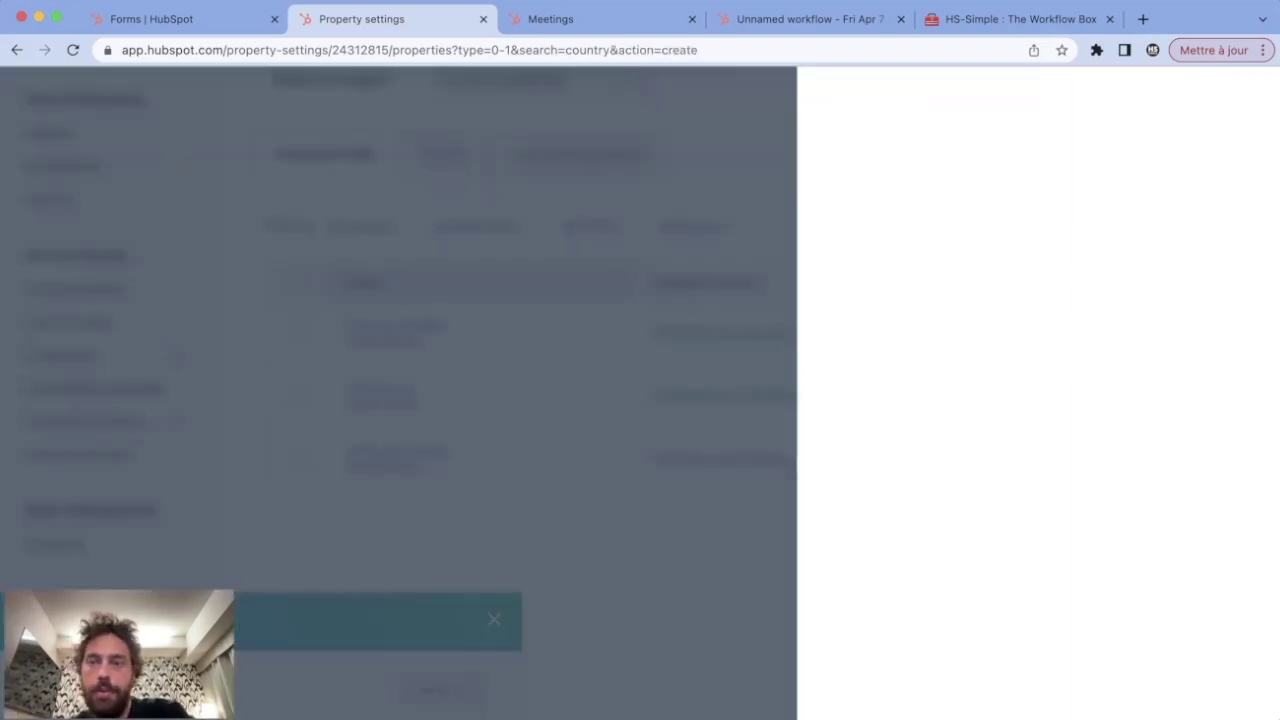
type("Lead's country")
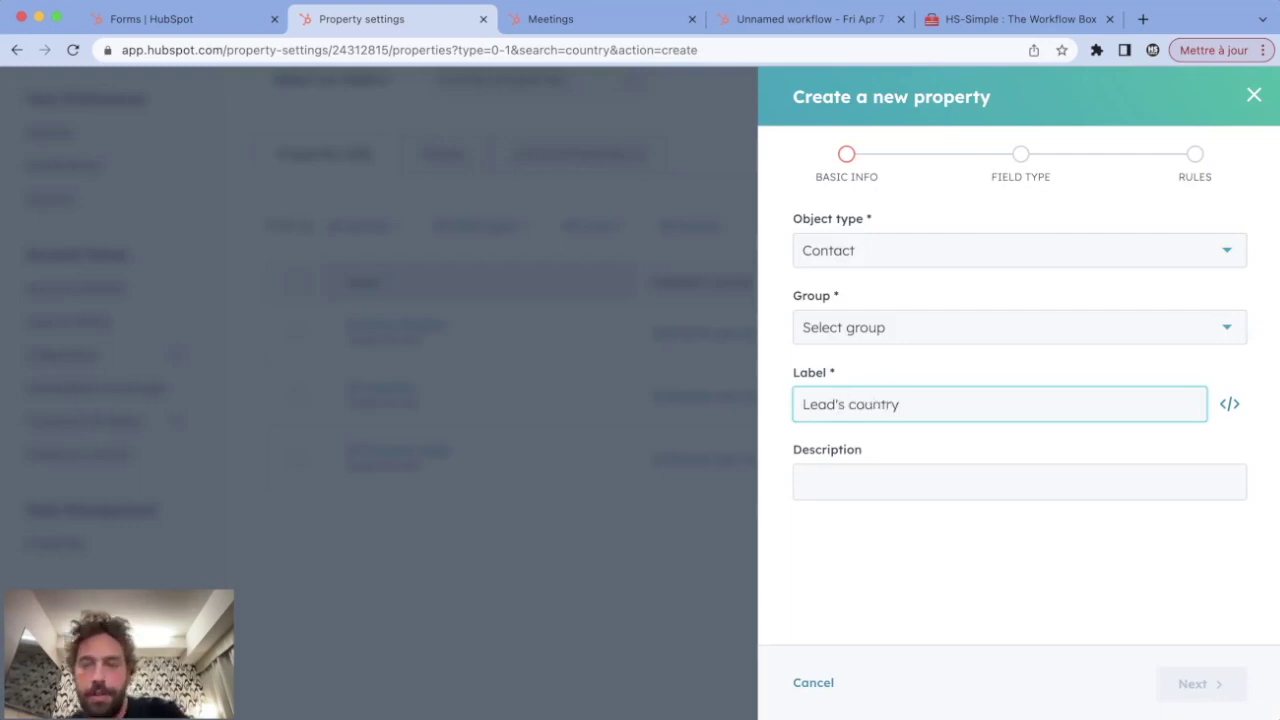
left_click(1019, 327)
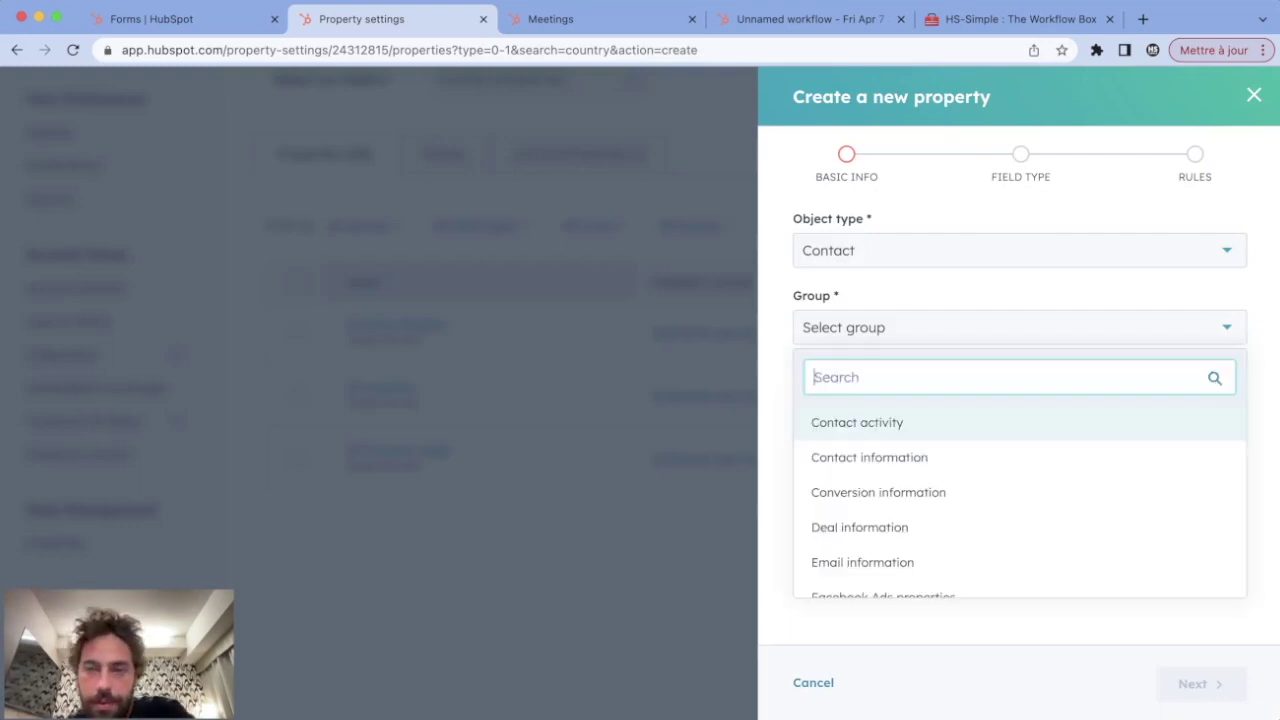
left_click(869, 454)
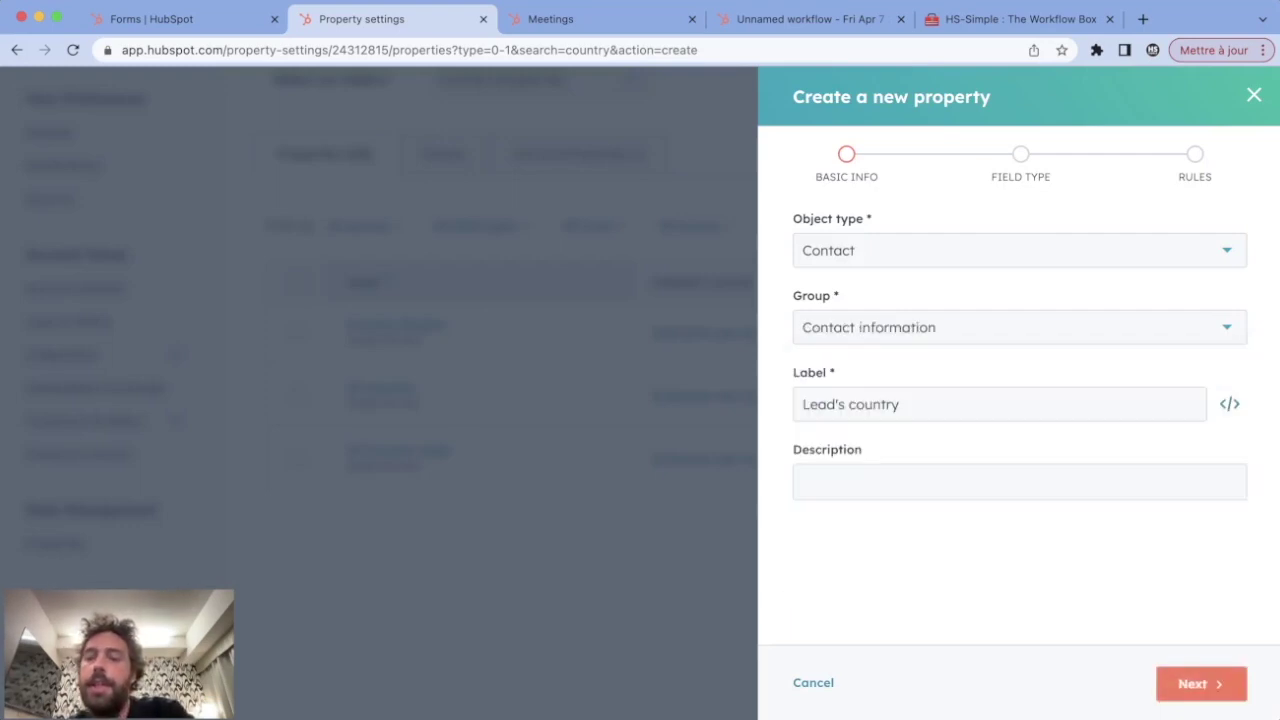
left_click(1201, 683)
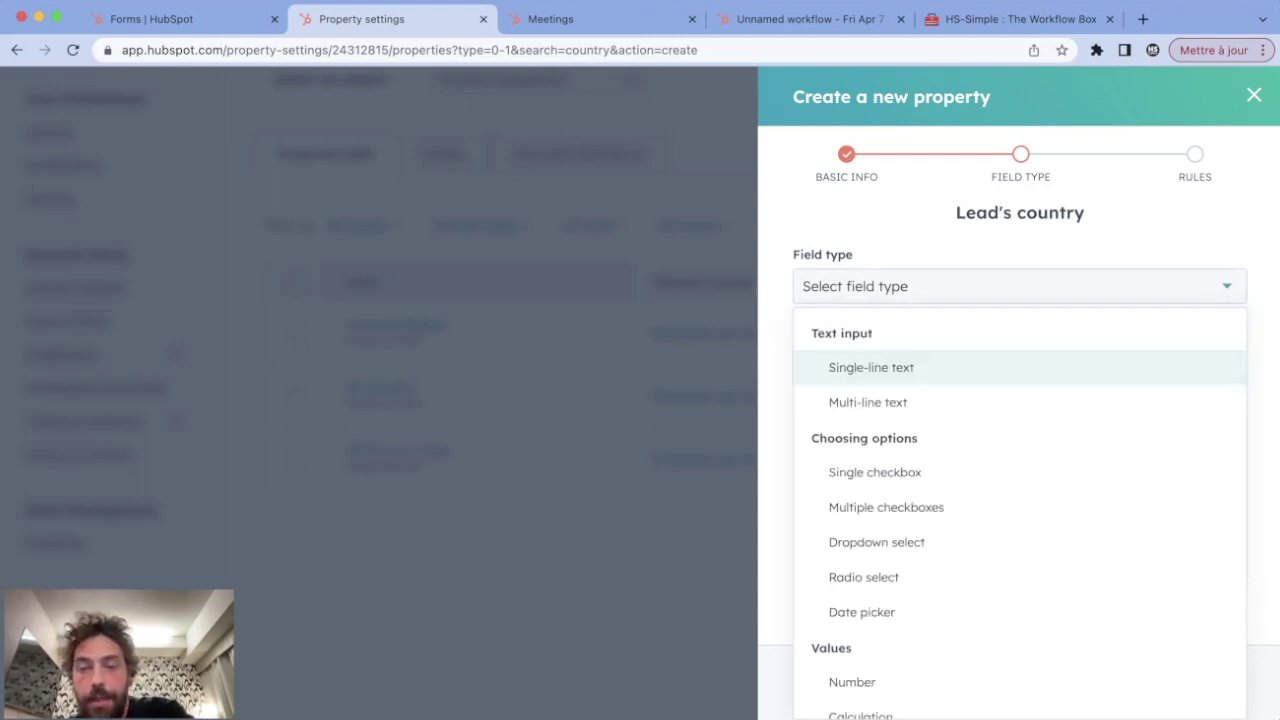
Set the field type of the "Lead's country" property to Dropdown select.
key("Down")
key("Down")
key("Down")
key("Down")
key("Return")
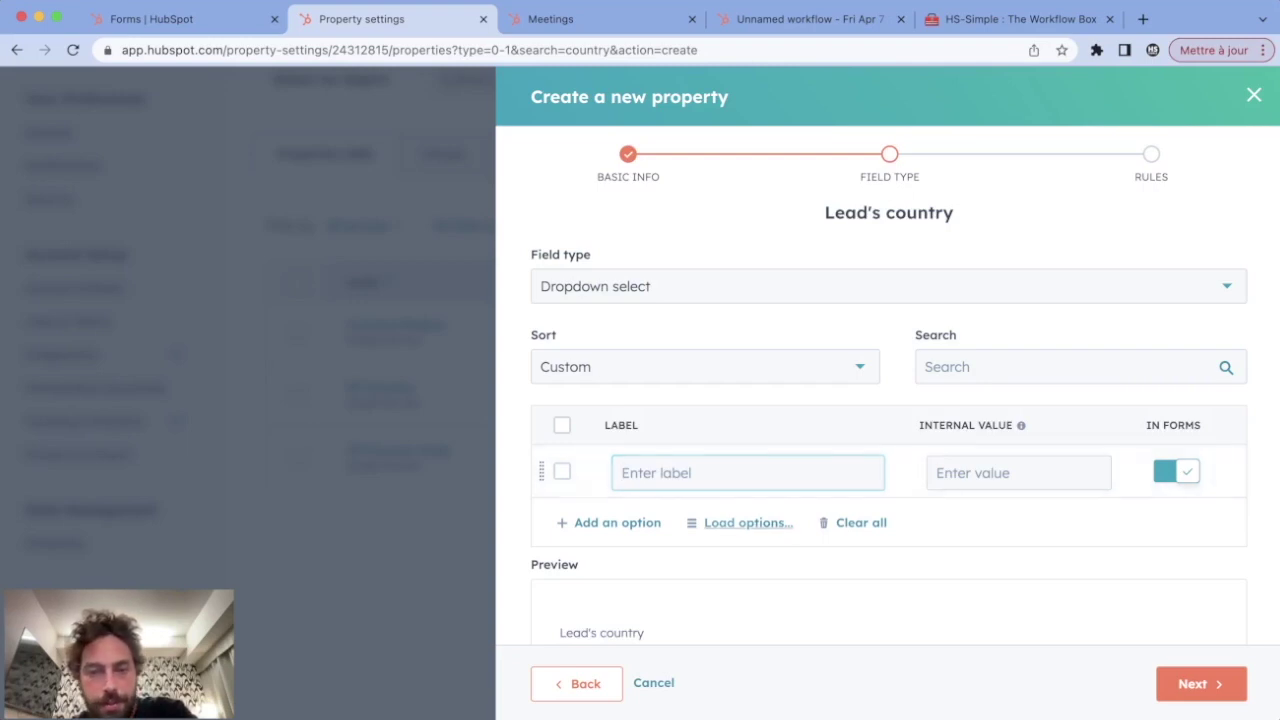
Load the predefined Country options into the dropdown of the "Lead's country" property.
left_click(748, 522)
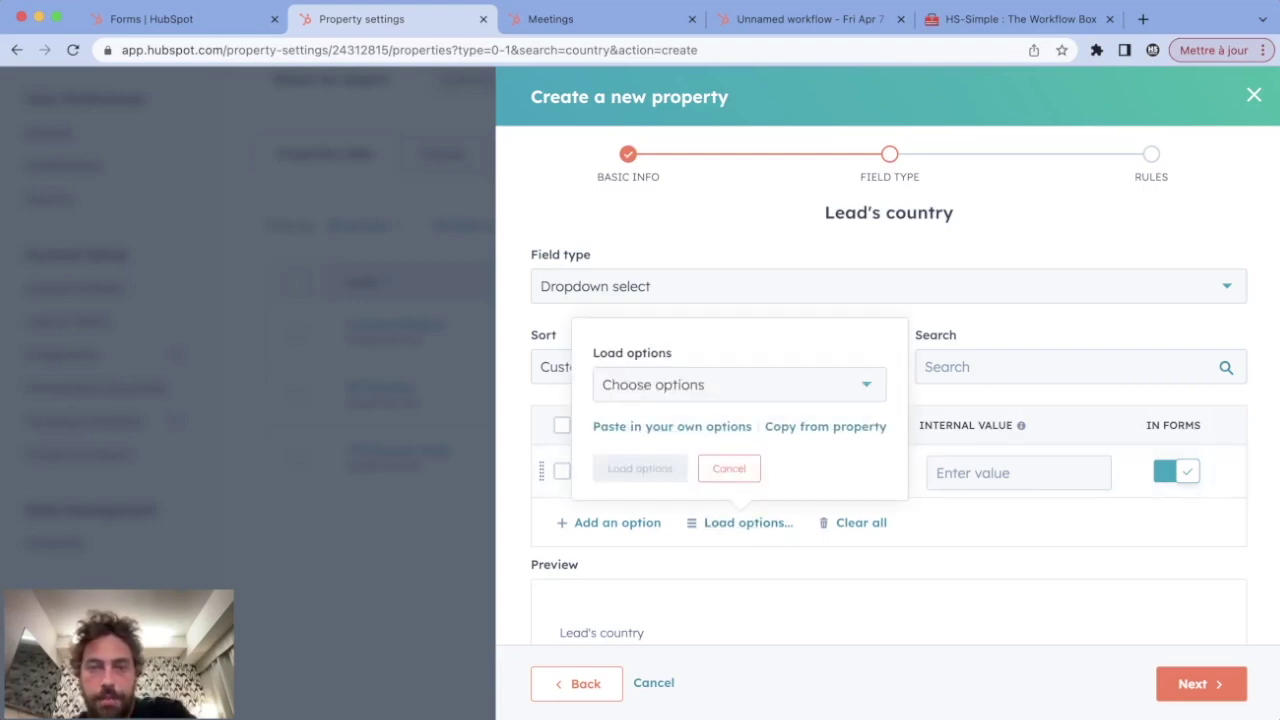
left_click(739, 384)
left_click(634, 514)
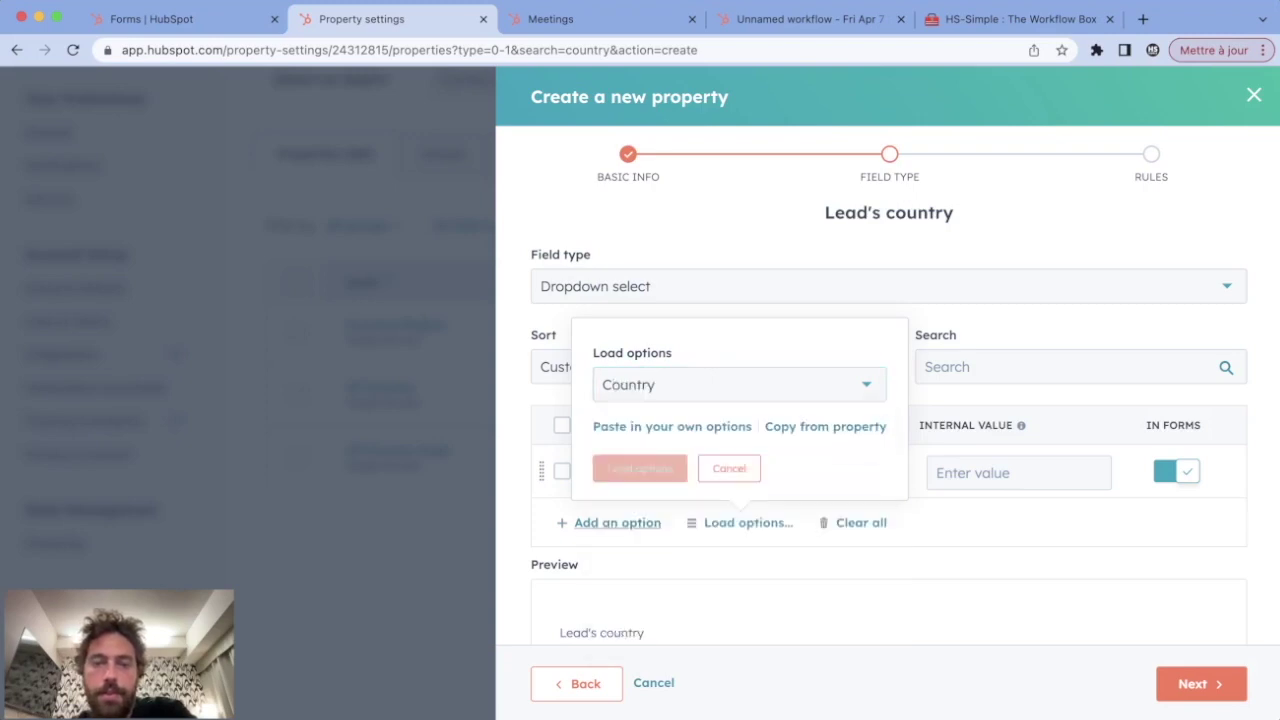
left_click(640, 468)
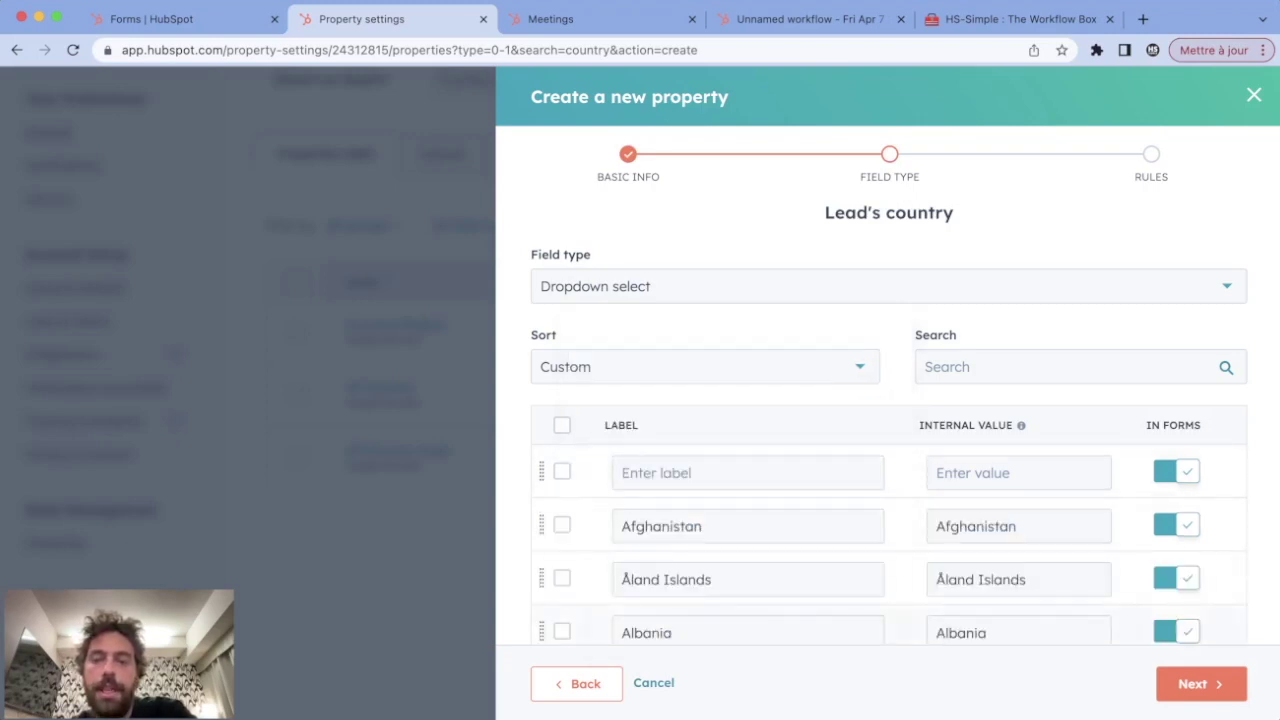
Show 100 options per page and look through the loaded country options.
scroll(640, 468, "down", 5)
left_click(1030, 441)
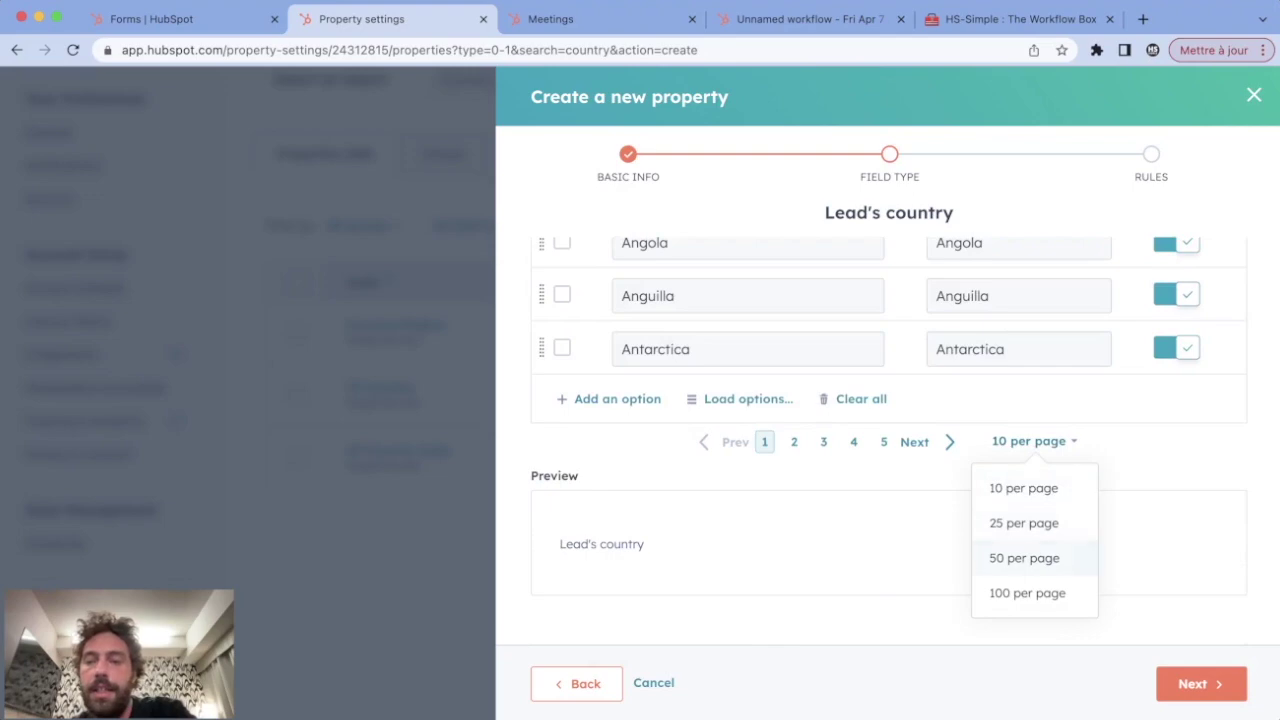
left_click(1029, 591)
scroll(1029, 591, "down", 5)
scroll(906, 440, "down", 20)
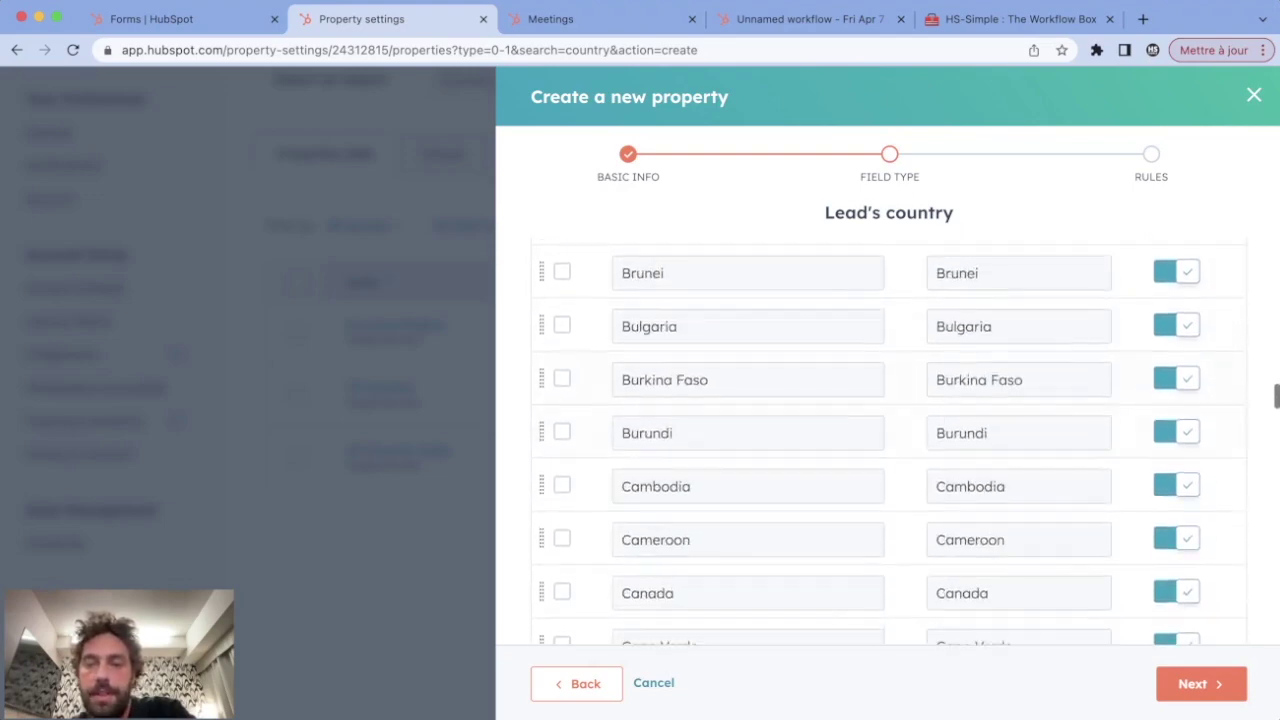
scroll(889, 440, "up", 20)
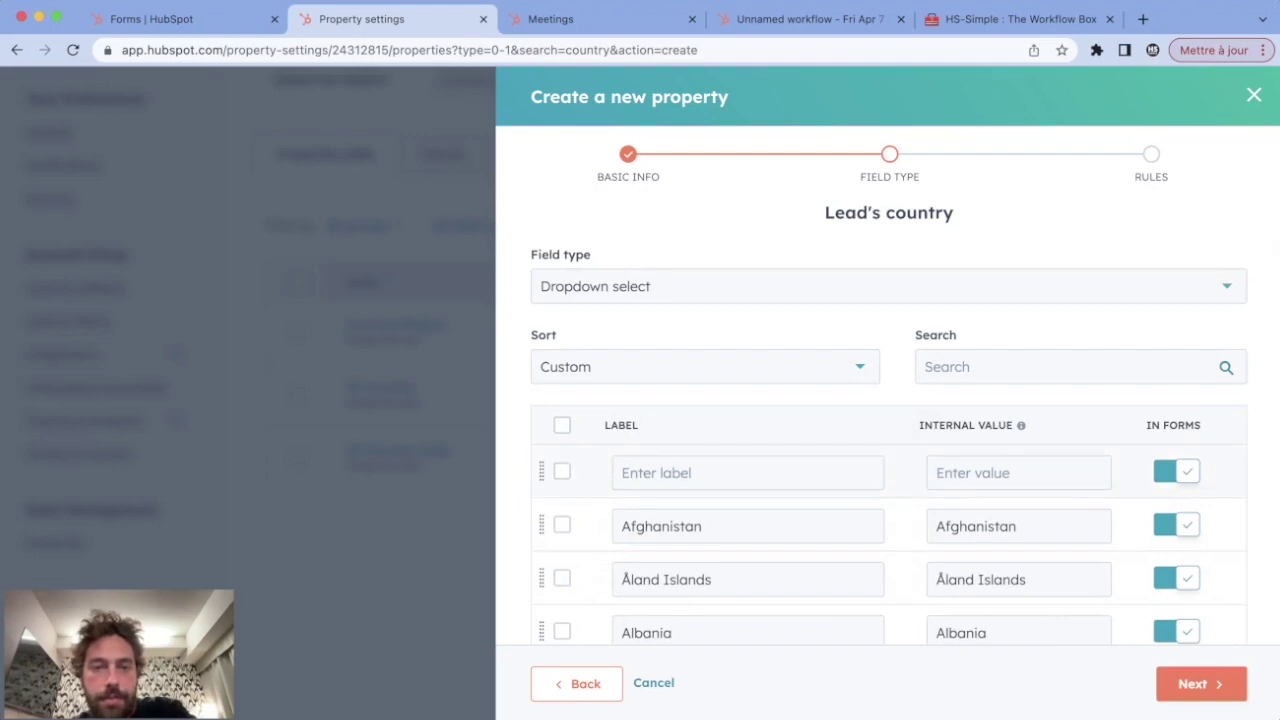
Delete the empty first option from the country list and finish creating the "Lead's country" property.
left_click(562, 471)
left_click(823, 424)
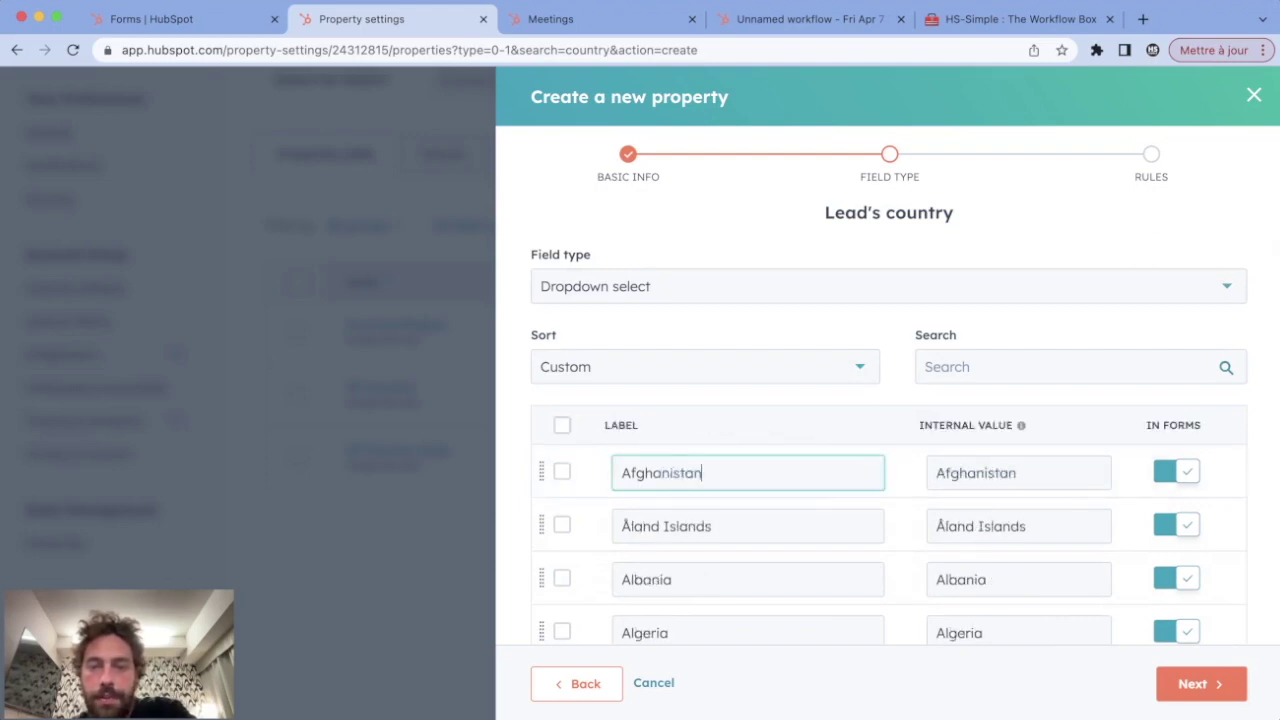
left_click(1201, 684)
left_click(1205, 684)
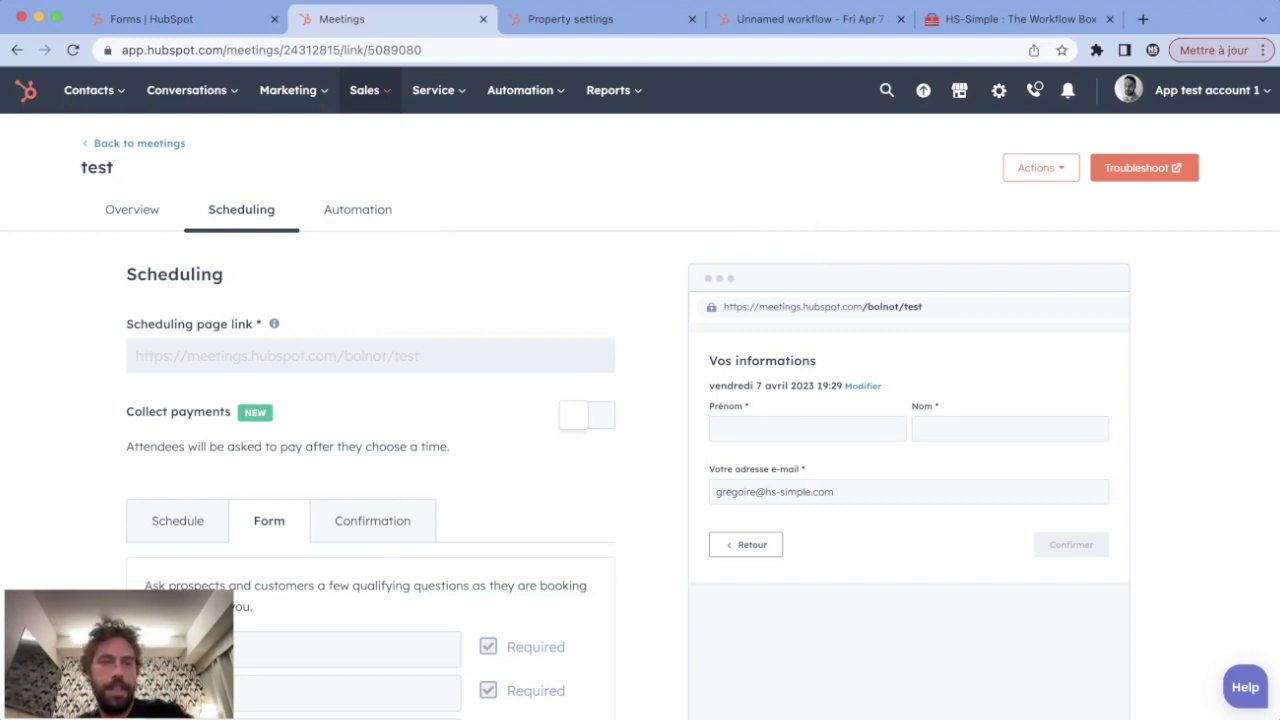
Open the "test" meeting from the Meetings list for editing and look over its overview settings.
left_click(364, 90)
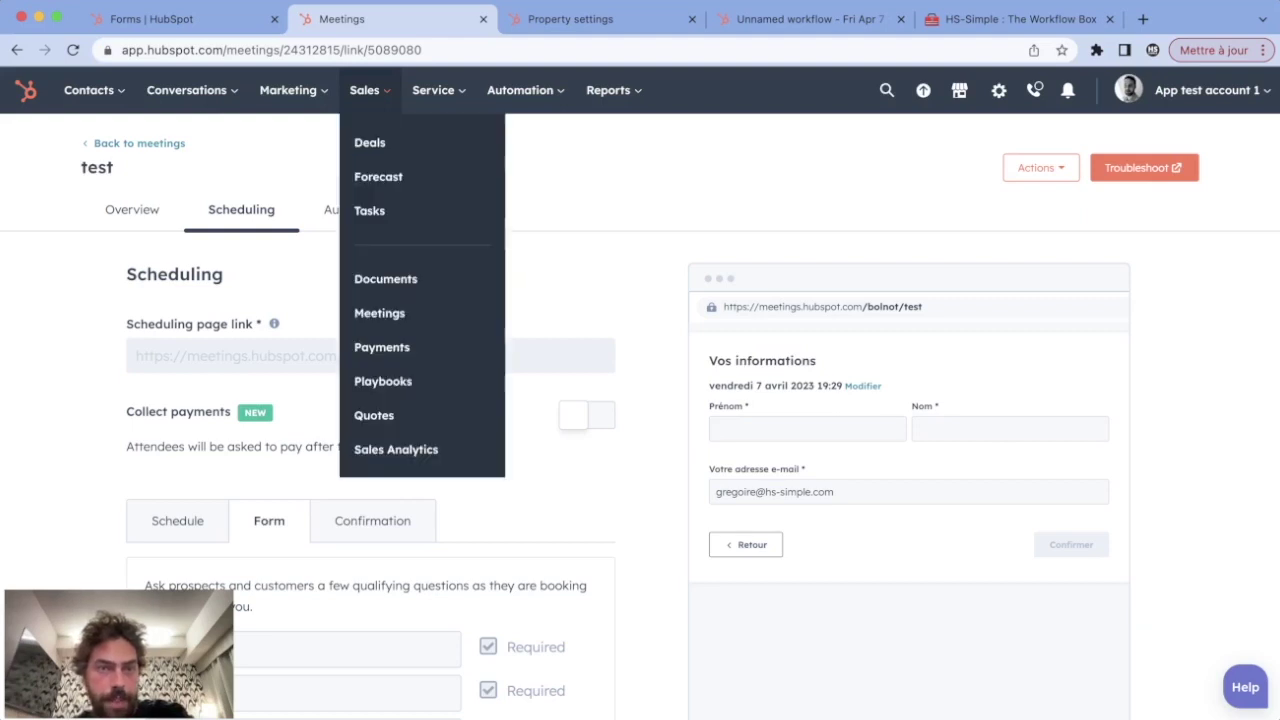
left_click(380, 313)
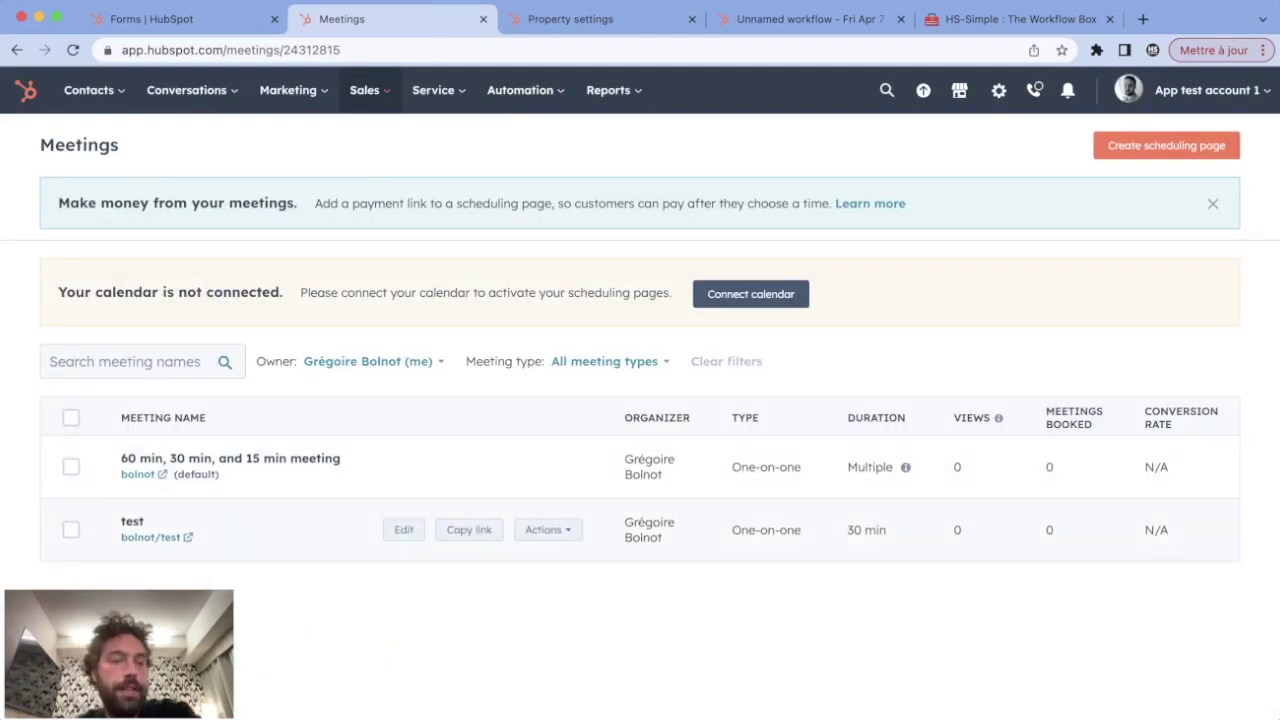
left_click(403, 529)
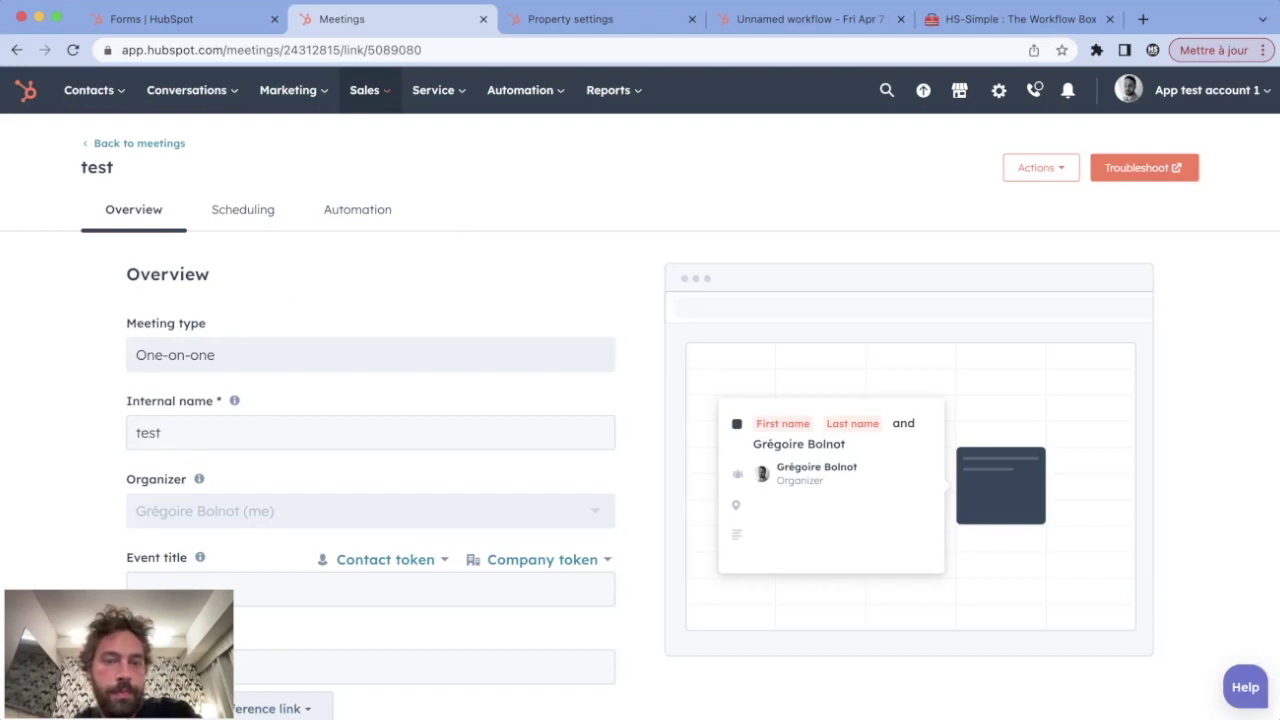
scroll(640, 400, "down", 1)
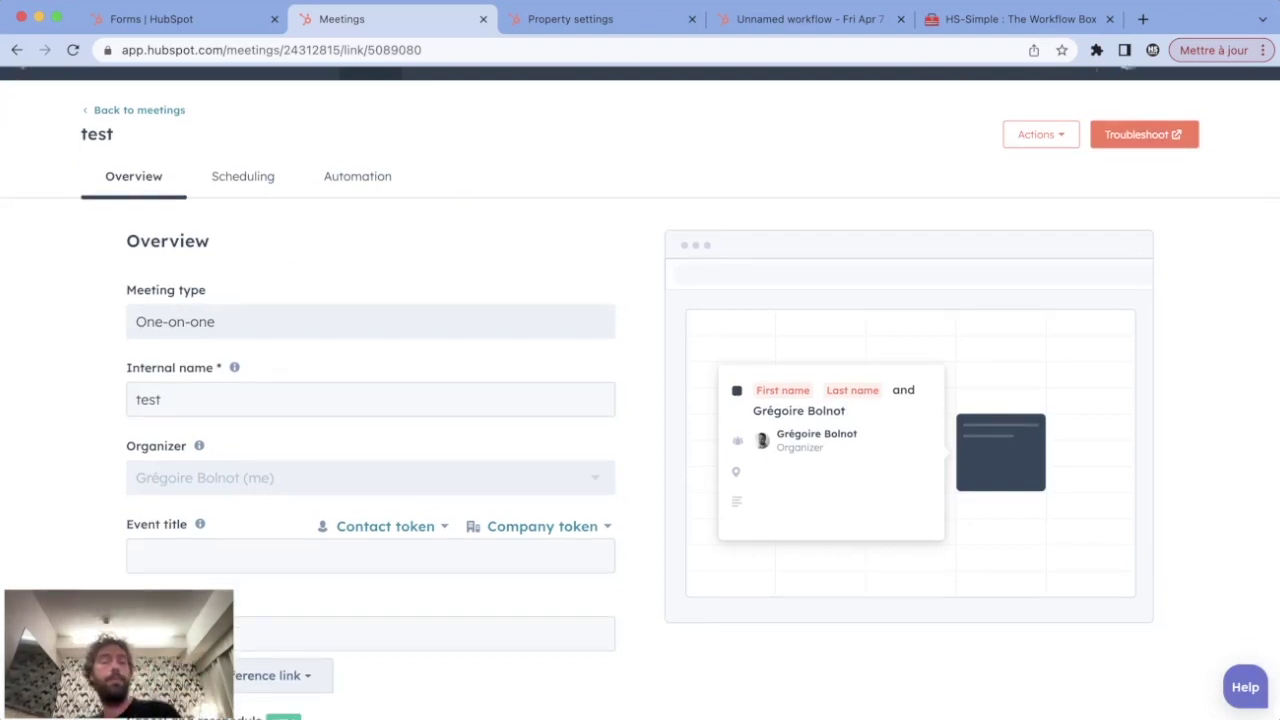
scroll(640, 400, "down", 1)
scroll(640, 400, "up", 1)
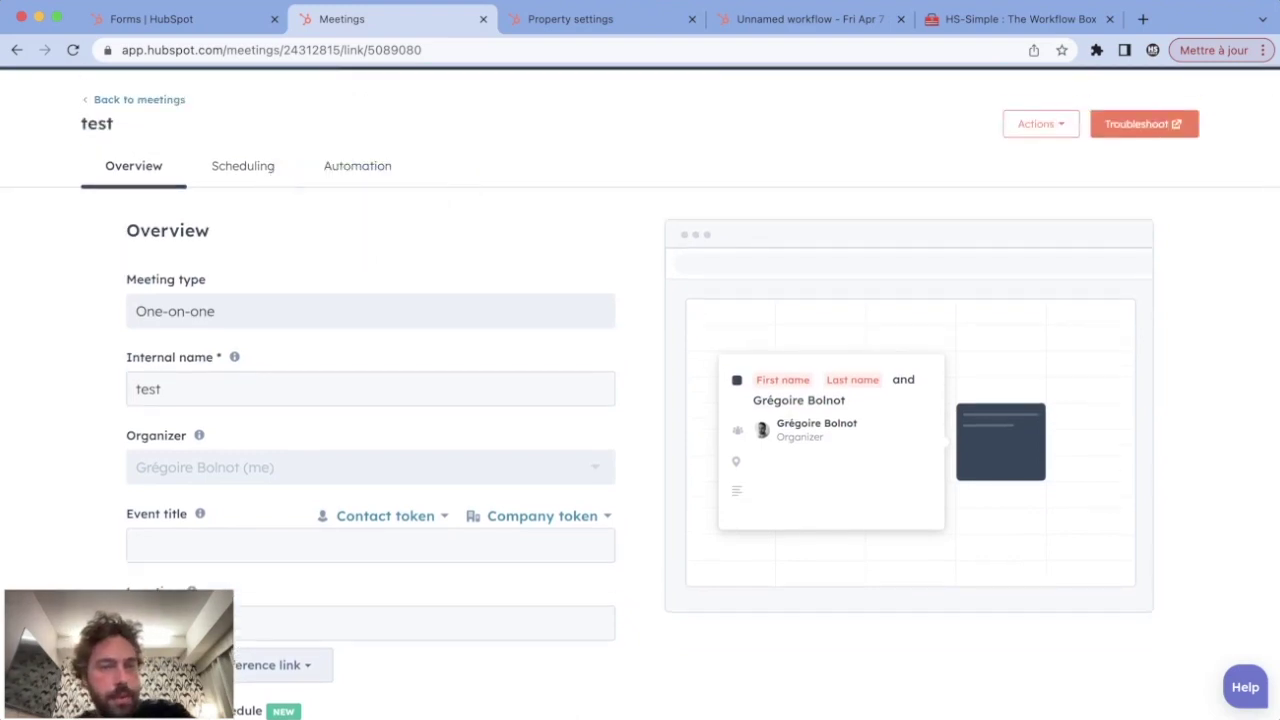
scroll(640, 400, "down", 2)
scroll(640, 400, "up", 3)
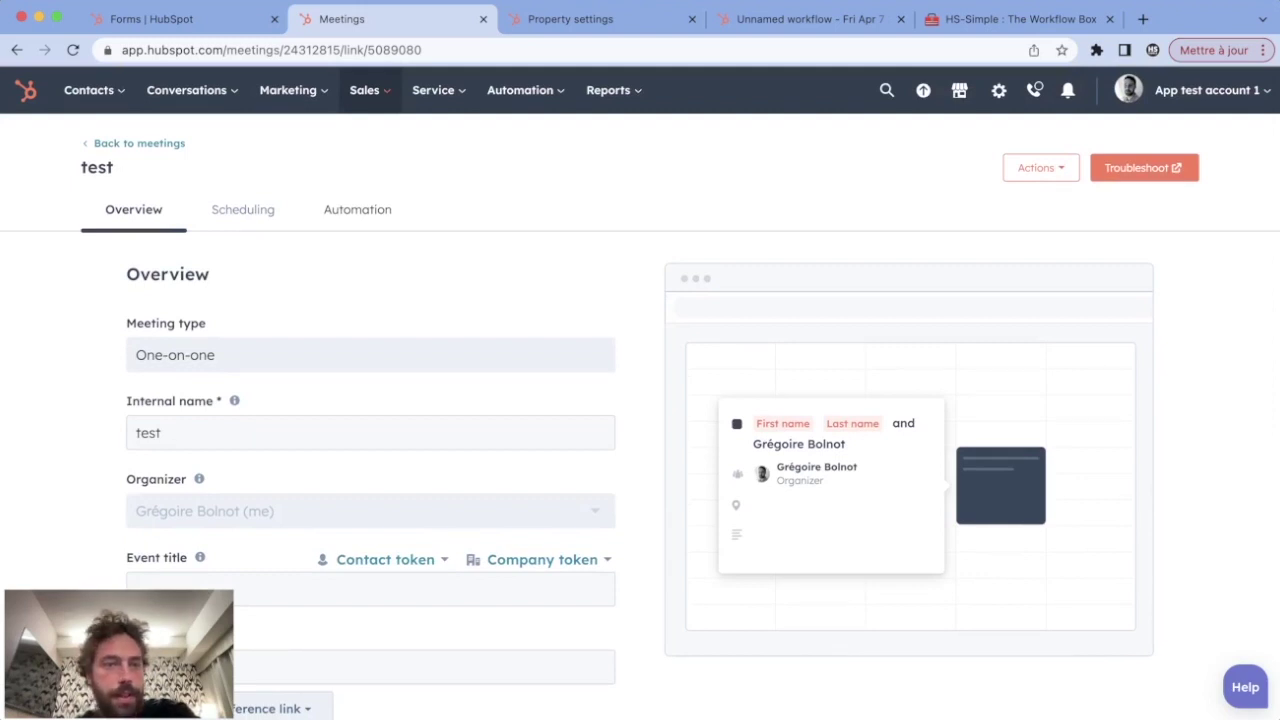
Display the booking form questions in the scheduling settings of the "test" meeting.
left_click(243, 210)
left_click(269, 521)
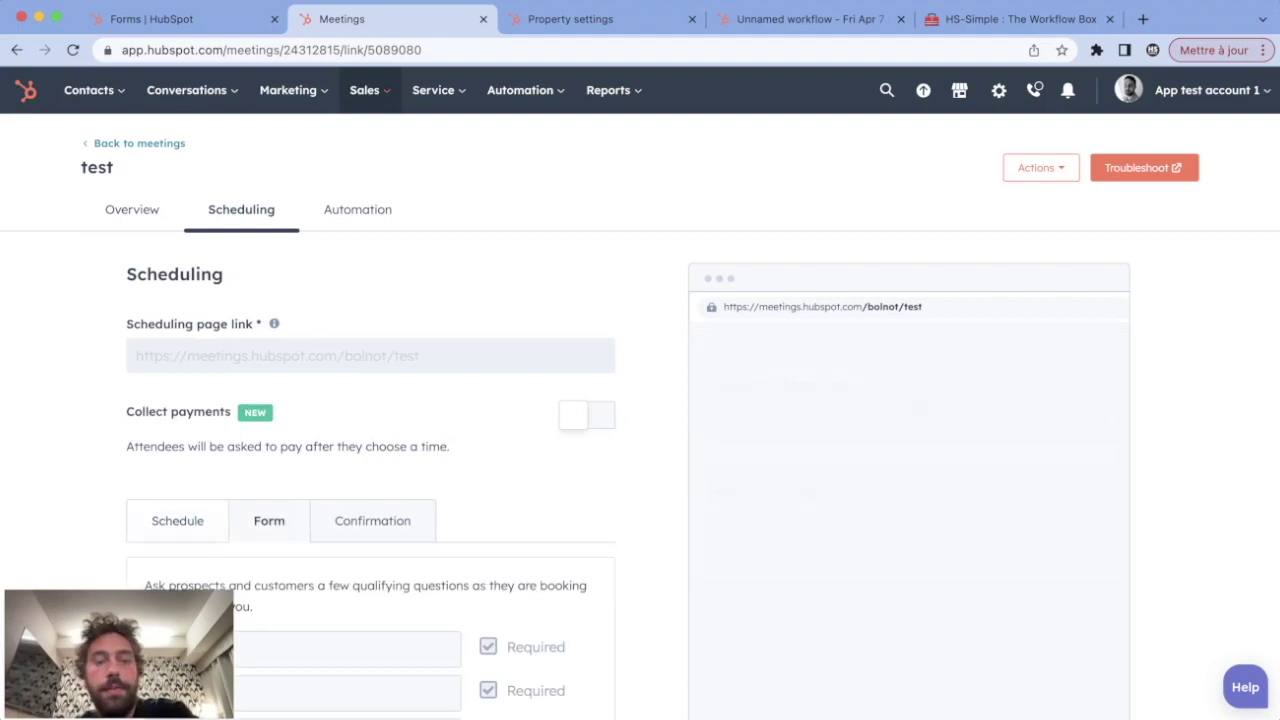
scroll(640, 400, "down", 3)
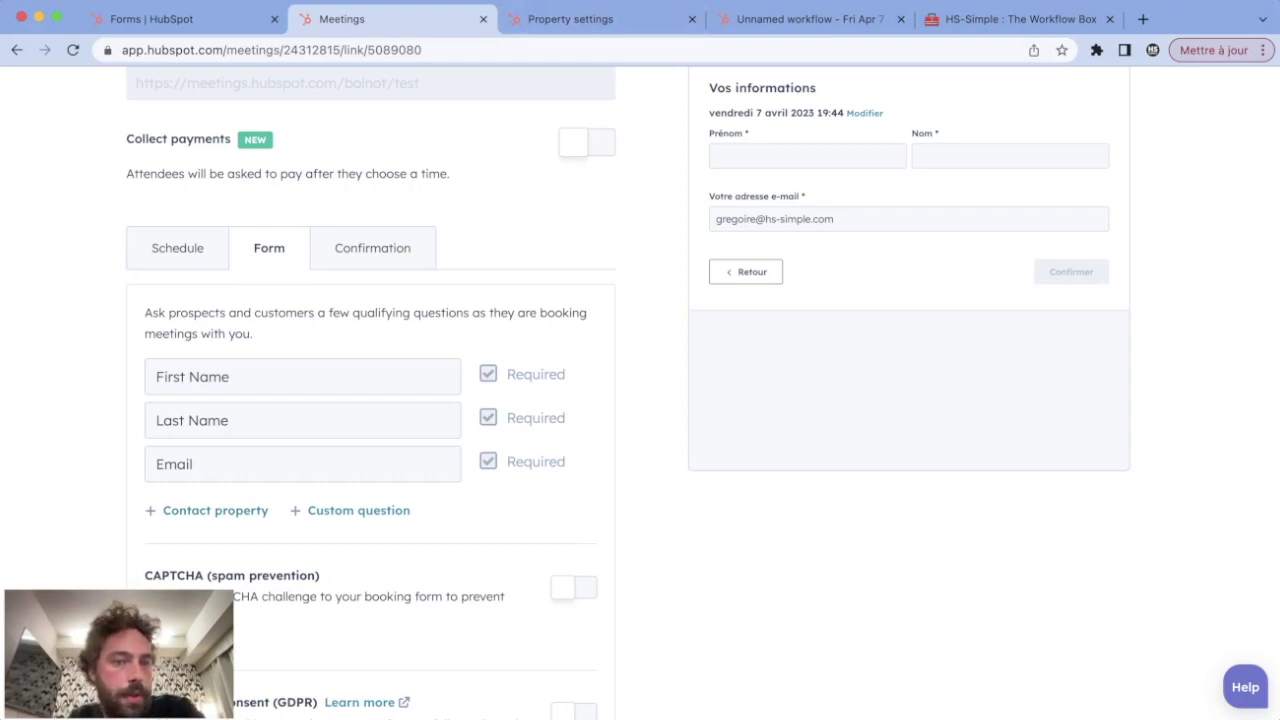
Clear the "country" search in the property settings and search the company properties for "ceo".
left_click(575, 19)
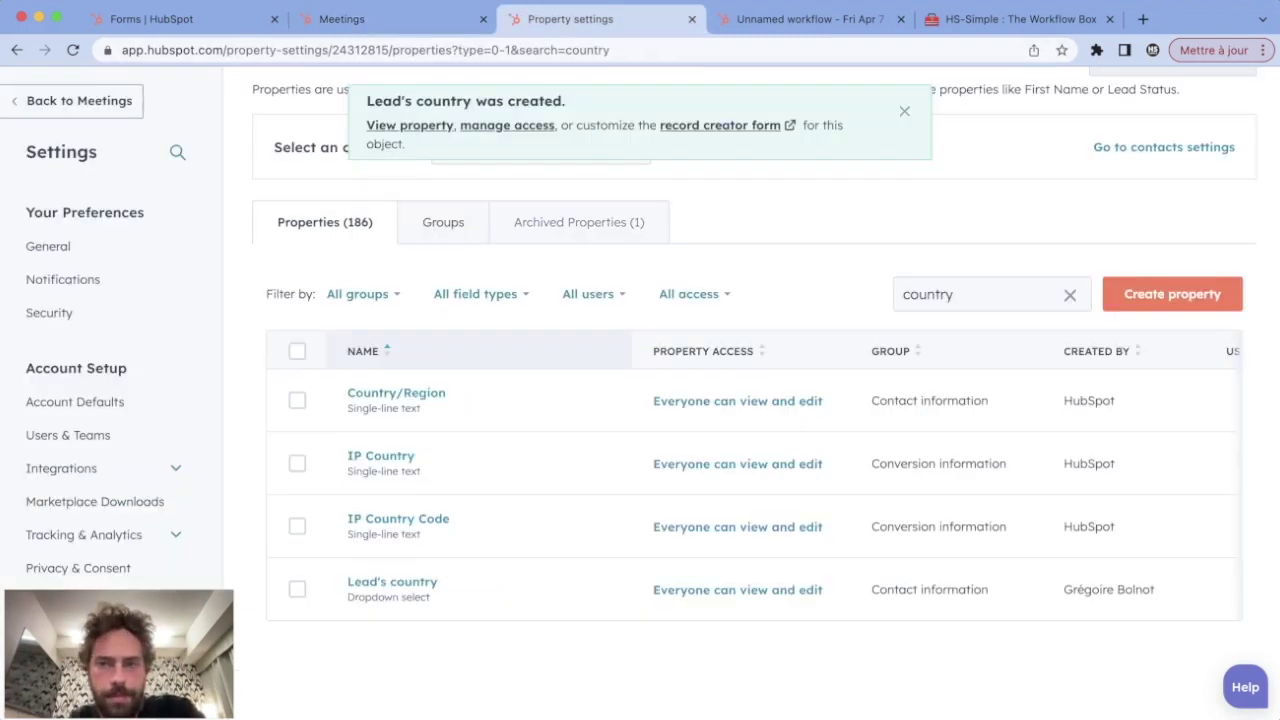
left_click(1070, 295)
scroll(640, 390, "up", 2)
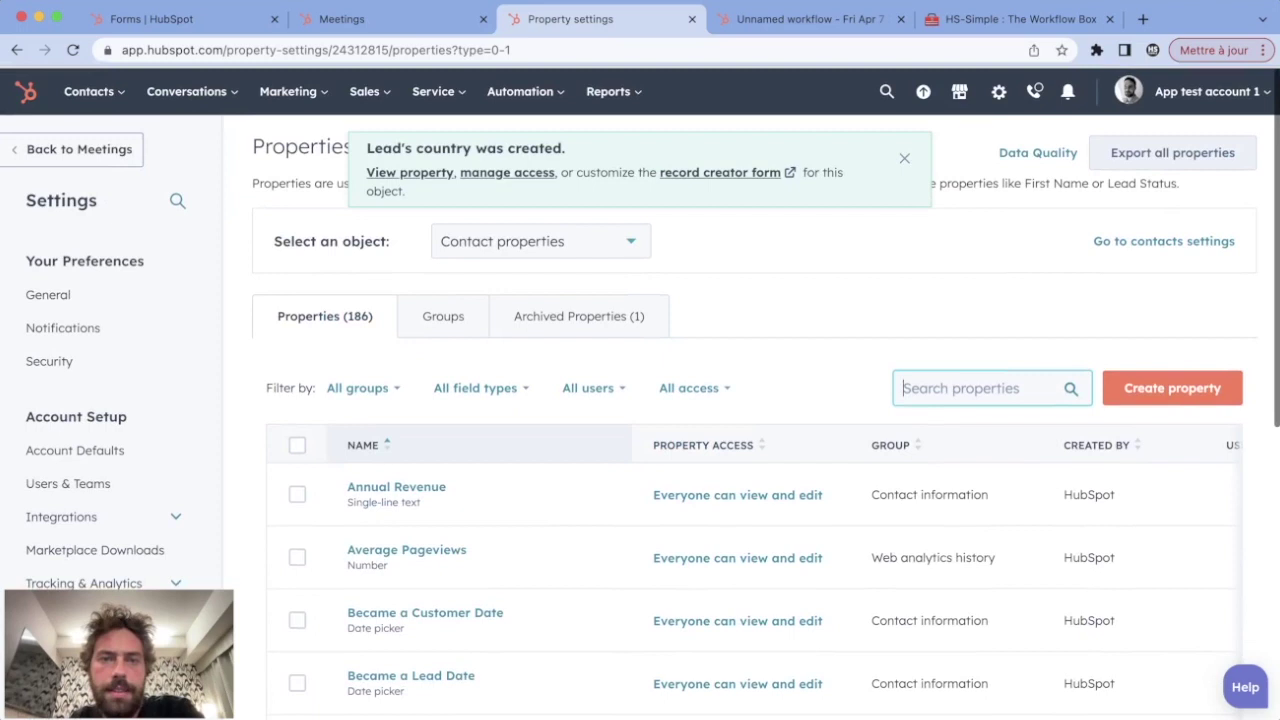
left_click(540, 240)
left_click(500, 331)
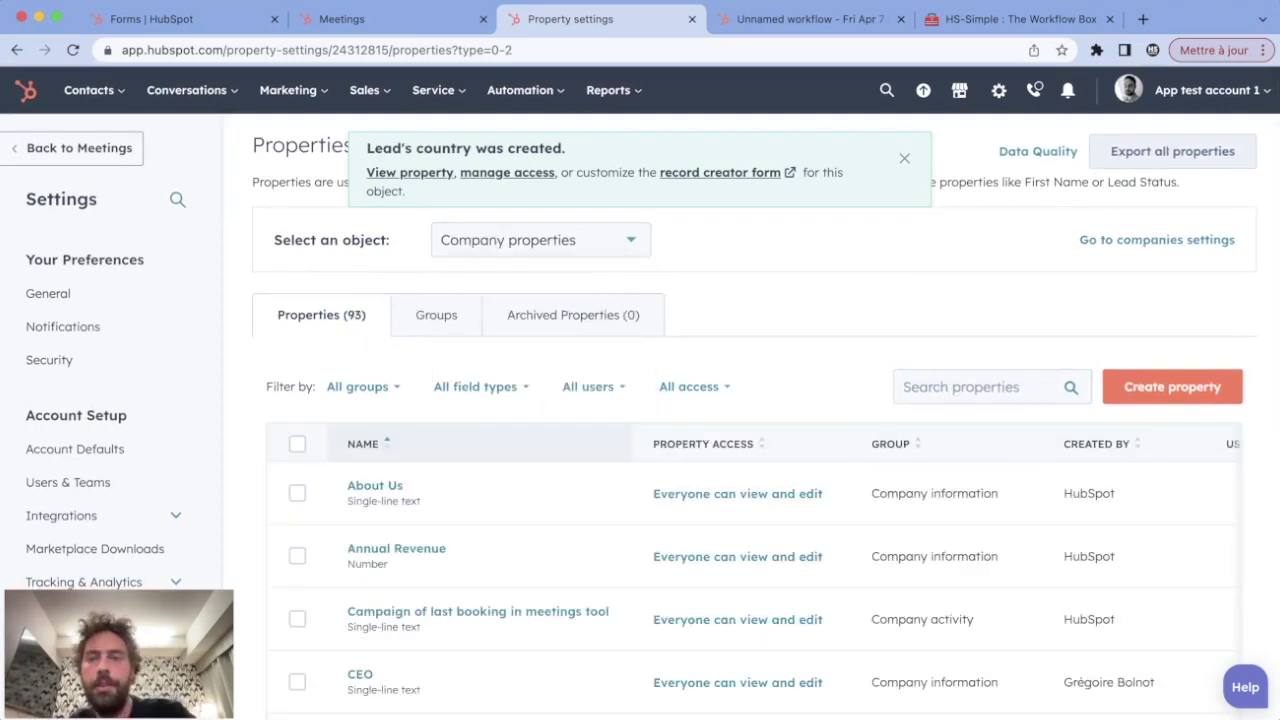
left_click(976, 387)
type("ceo")
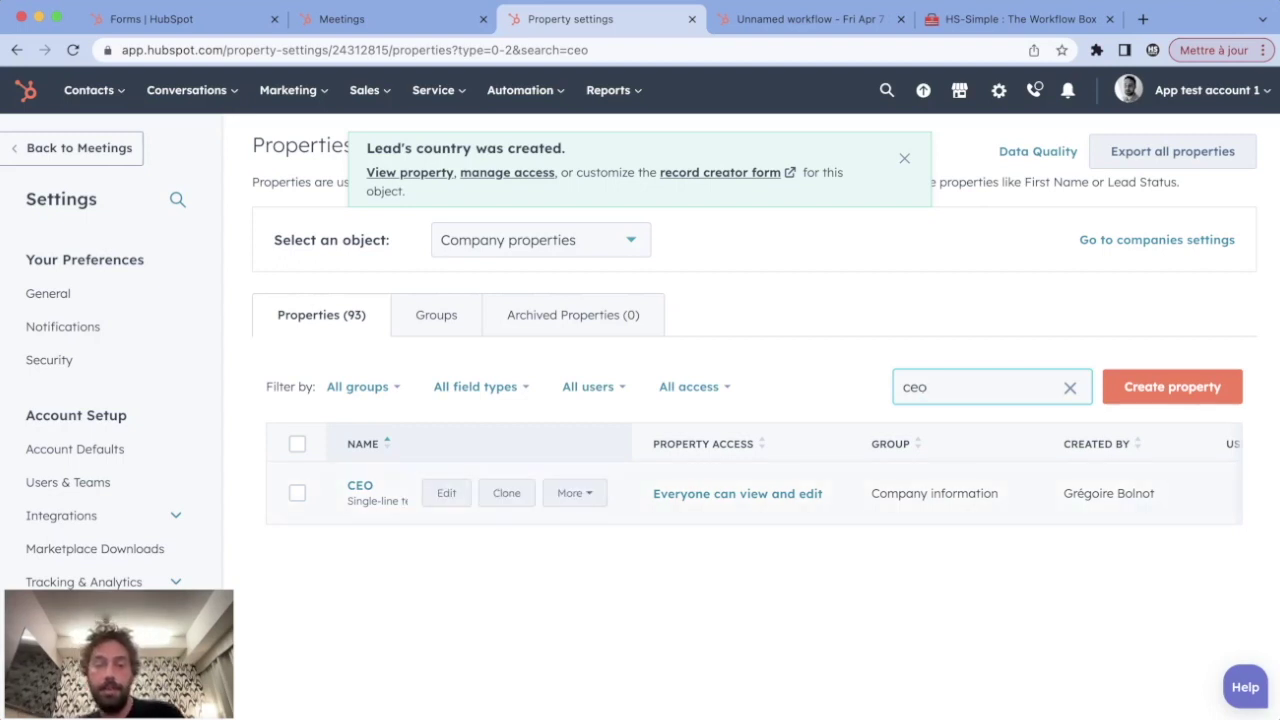
left_click(640, 580)
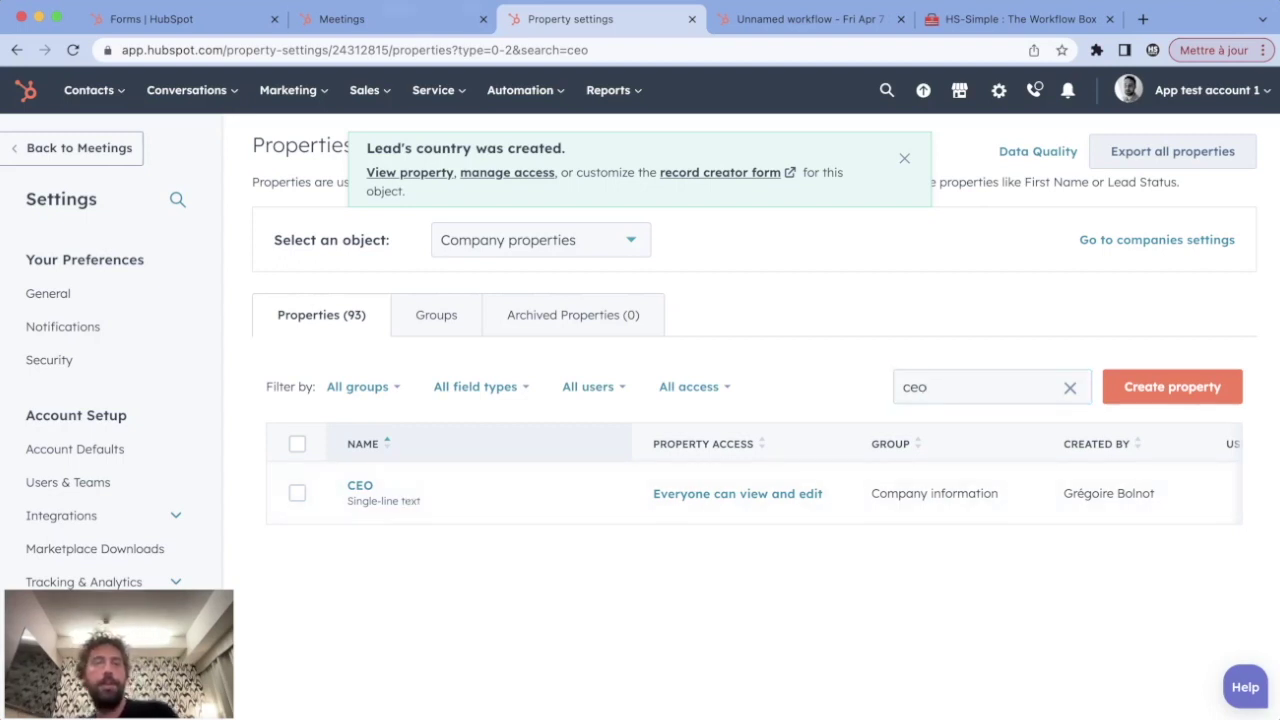
Switch the property settings to contact properties, keeping the "ceo" search.
left_click(380, 18)
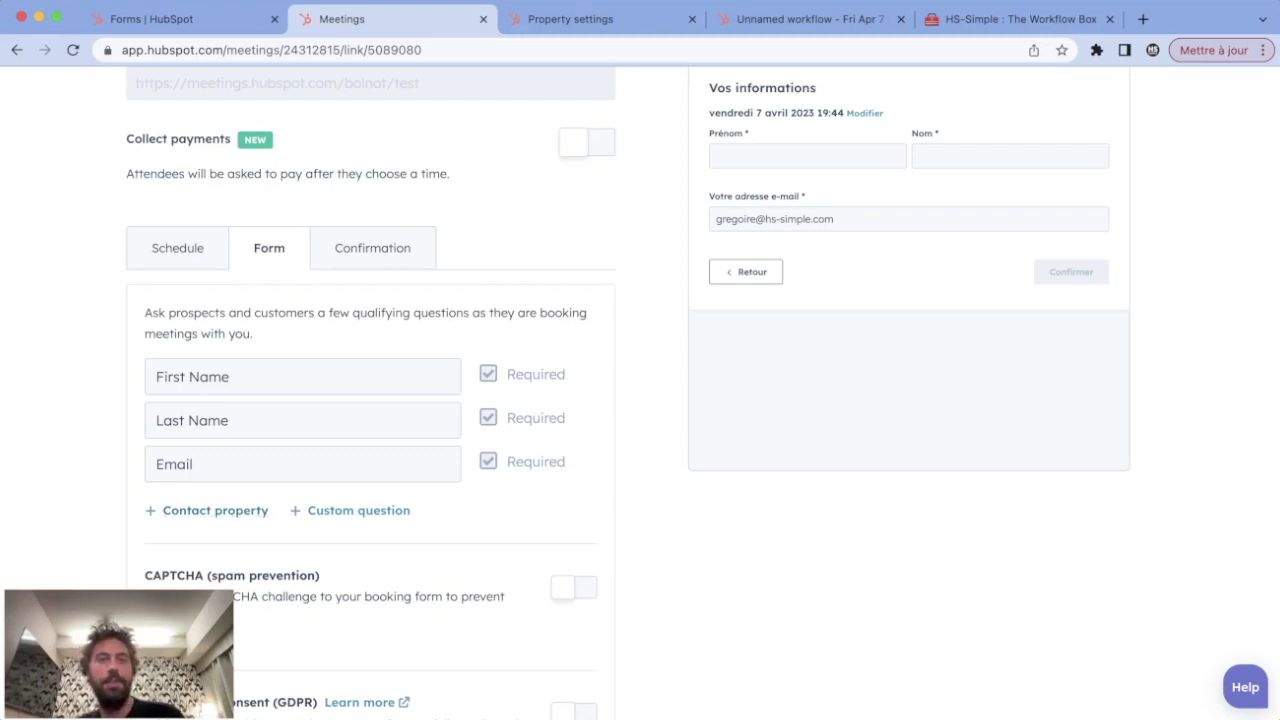
left_click(570, 18)
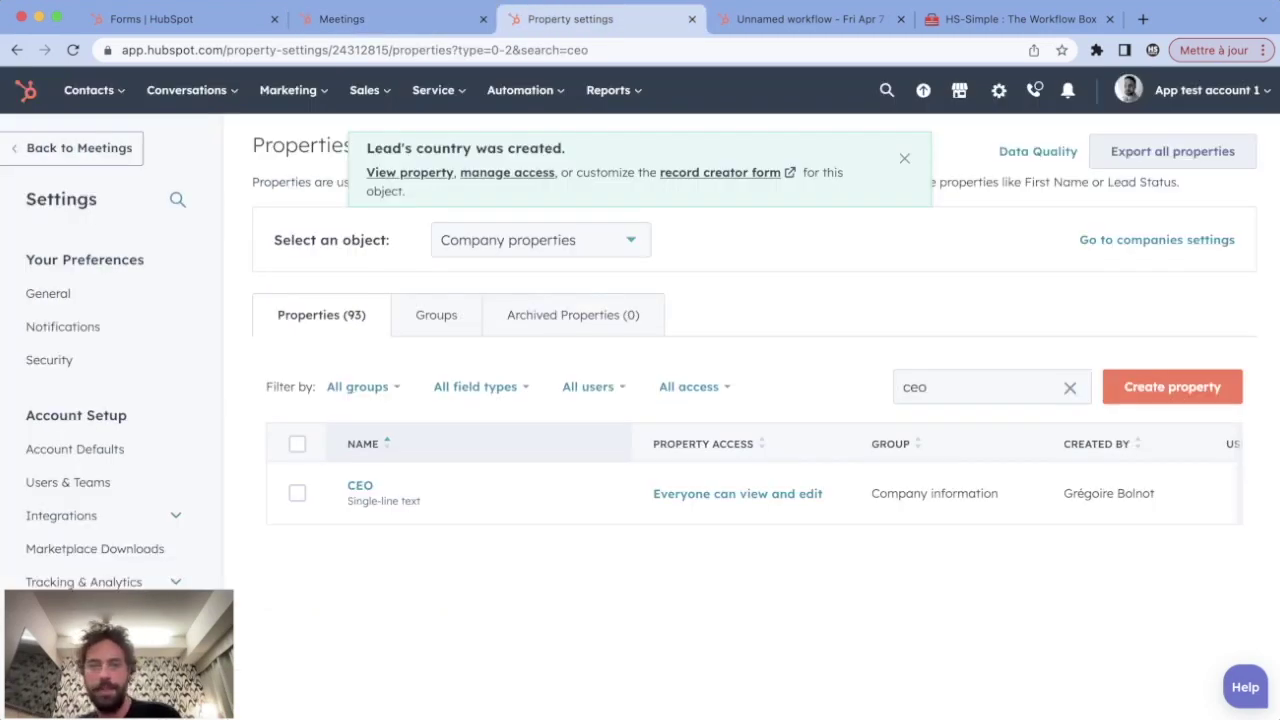
left_click(540, 240)
left_click(506, 369)
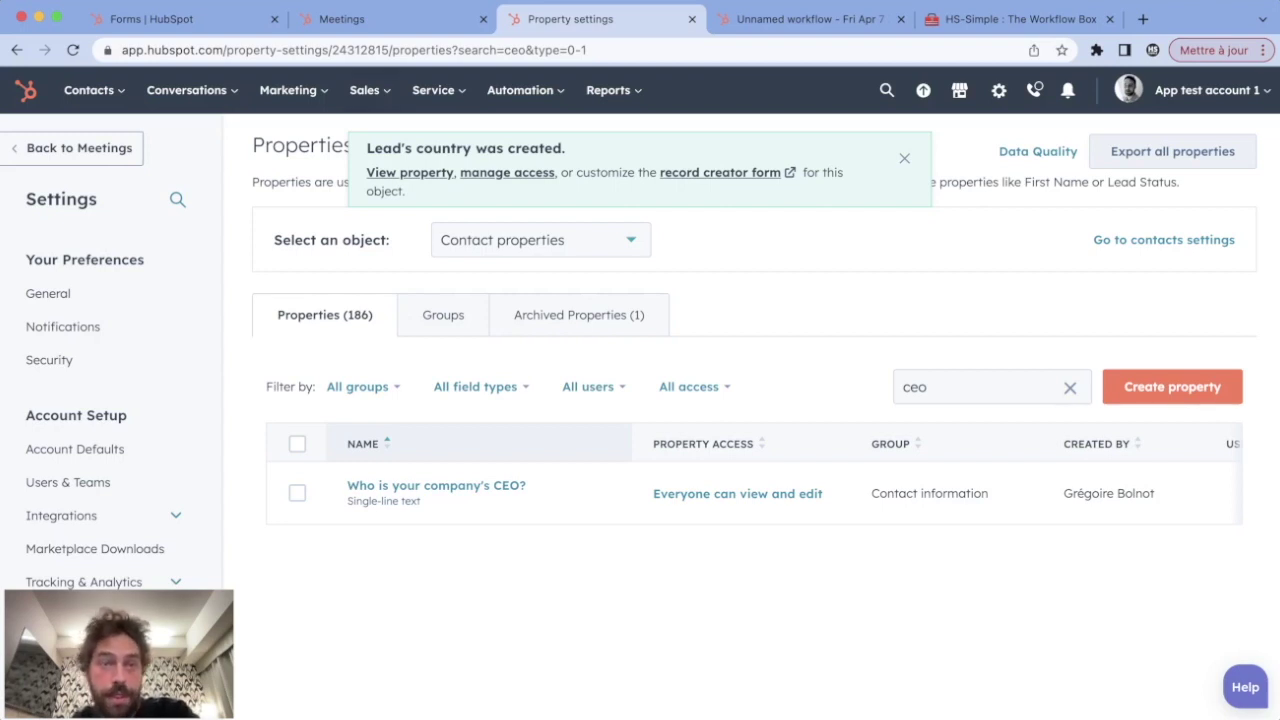
Add the contact property "Who is your company's CEO?" to the "test" meeting's booking form and save the change.
left_click(390, 19)
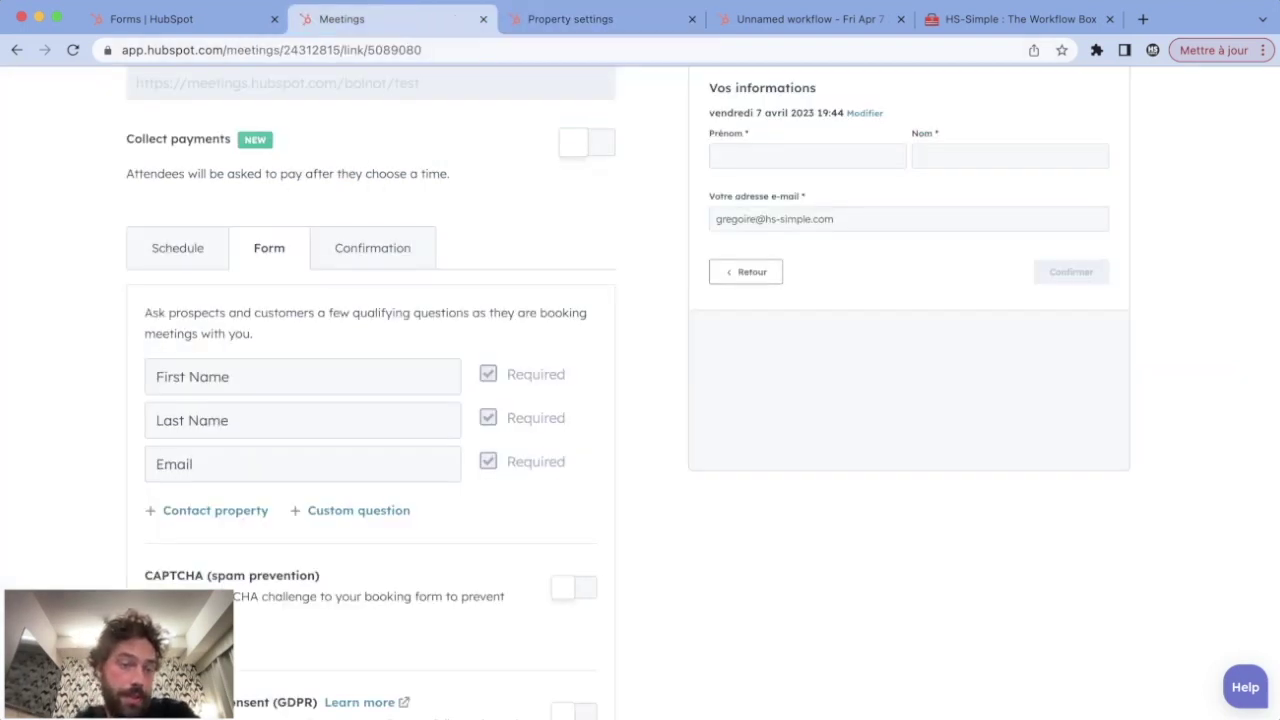
left_click(215, 510)
left_click(300, 552)
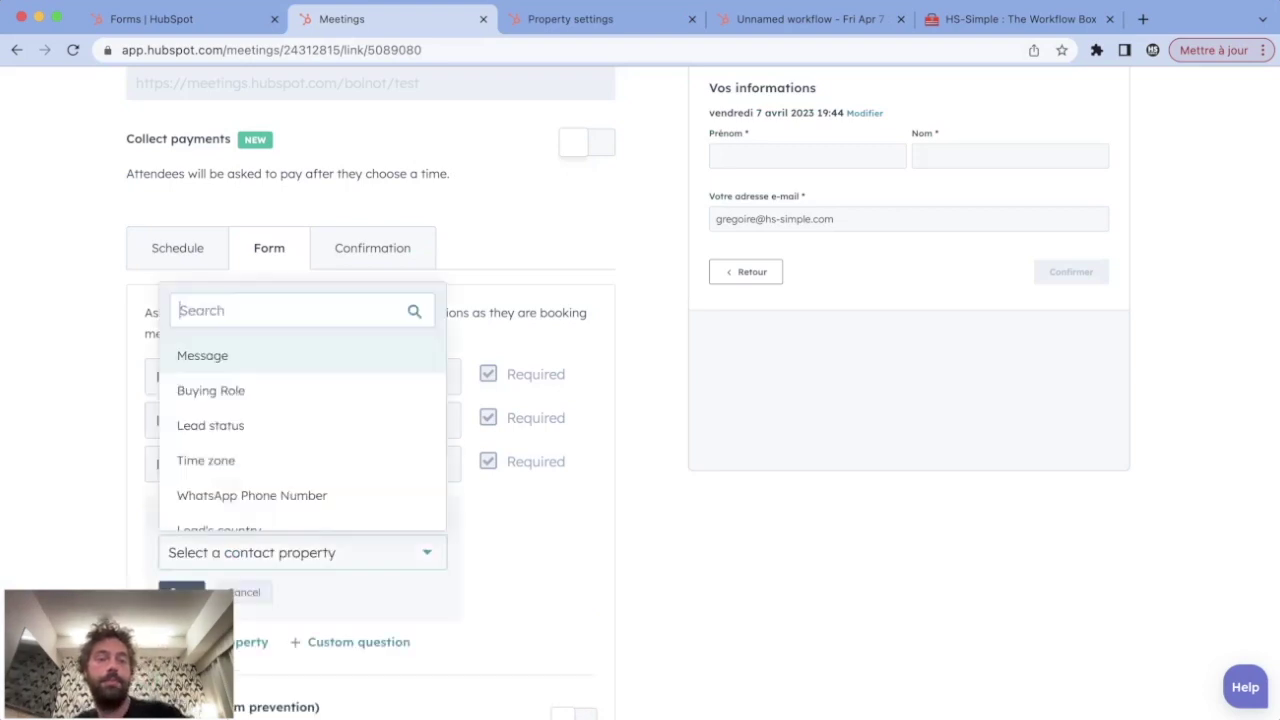
type("ceo")
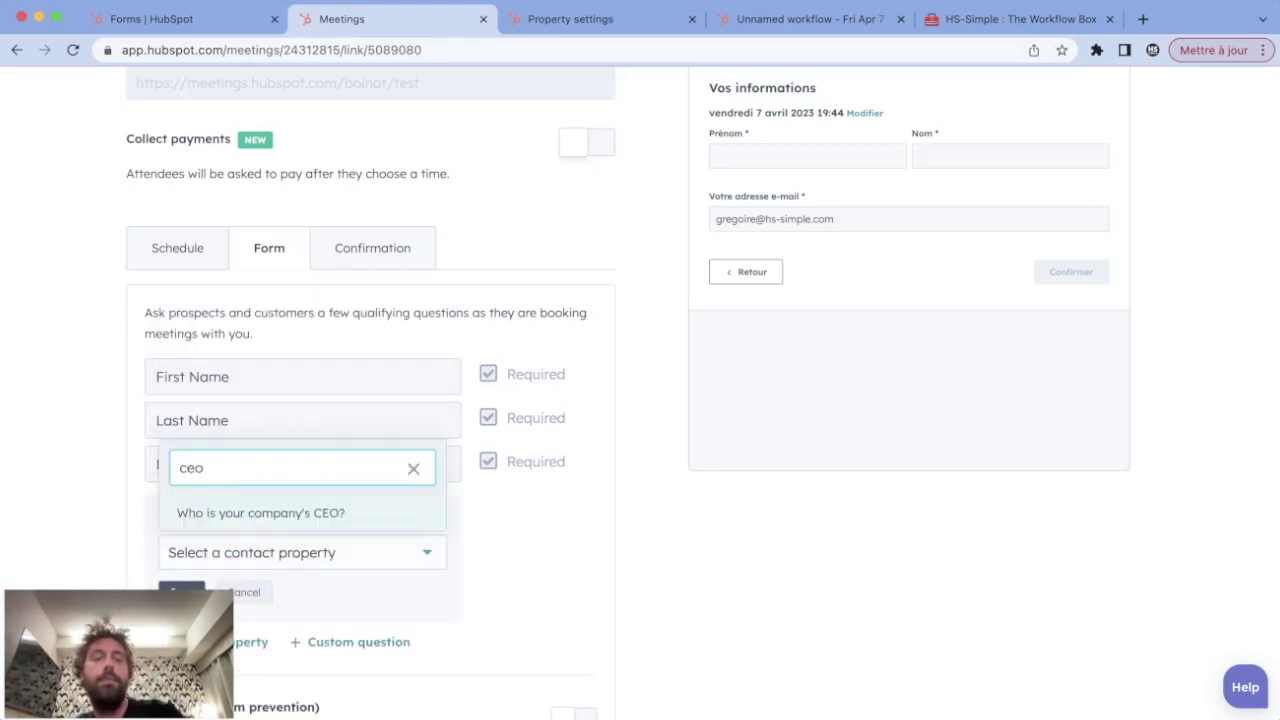
key("Return")
left_click(196, 588)
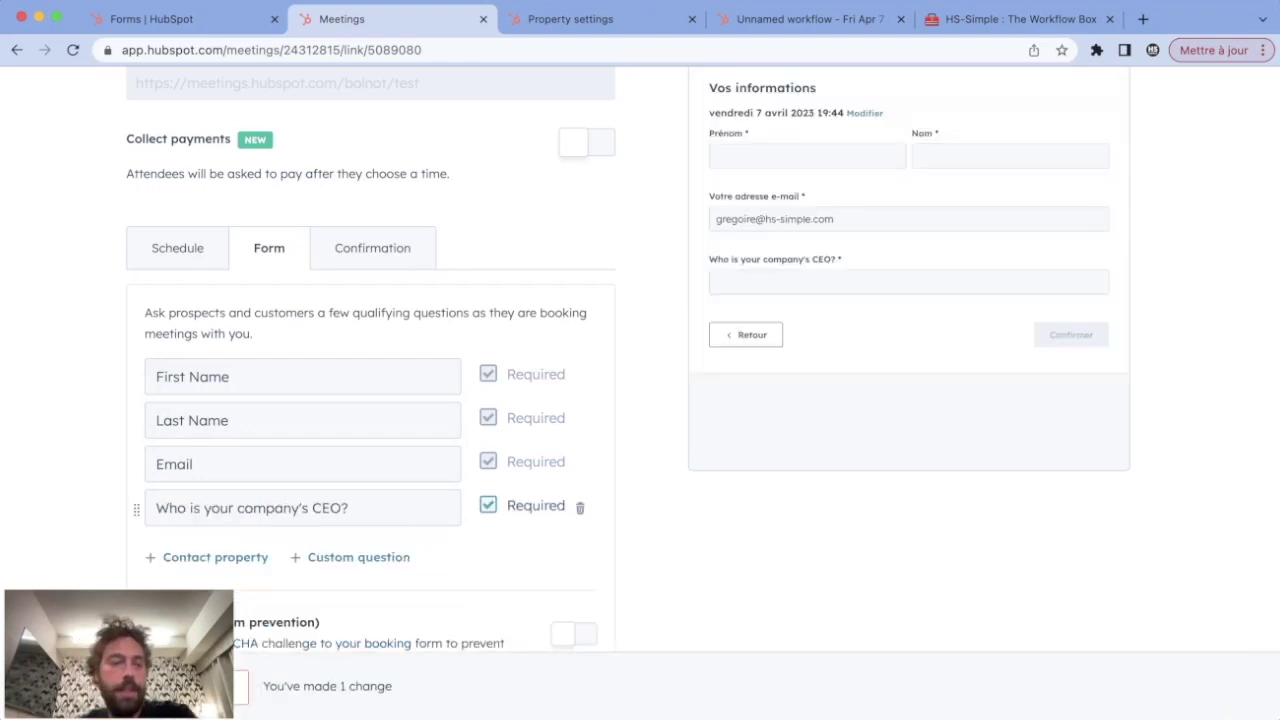
left_click(150, 686)
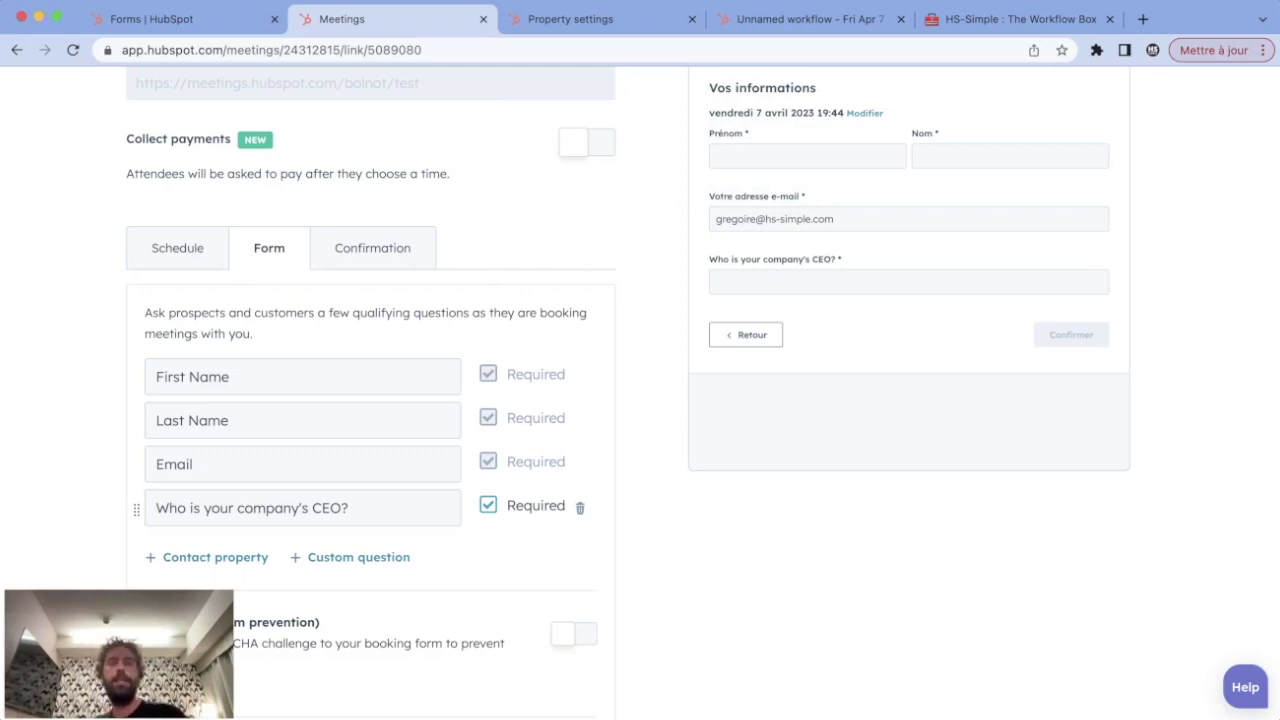
Compare the CEO property of contacts with that of companies by switching the property settings to company properties.
left_click(570, 19)
mouse_move(470, 495)
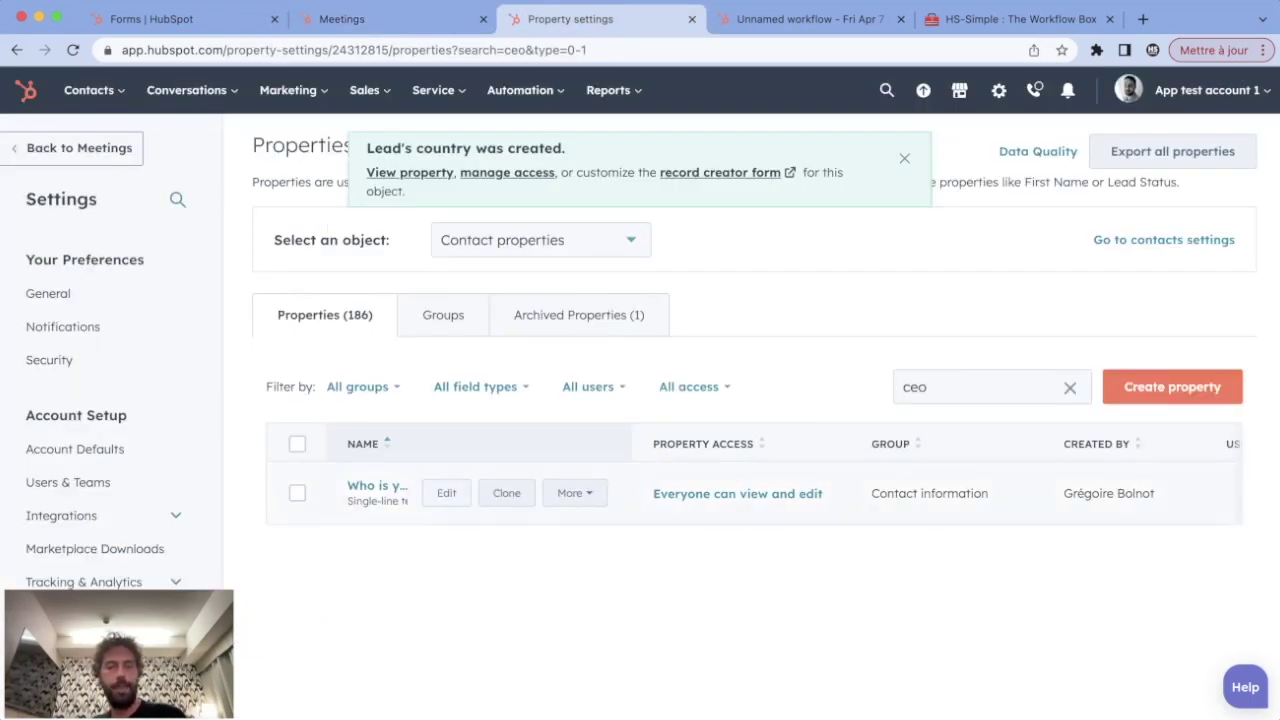
left_click(540, 240)
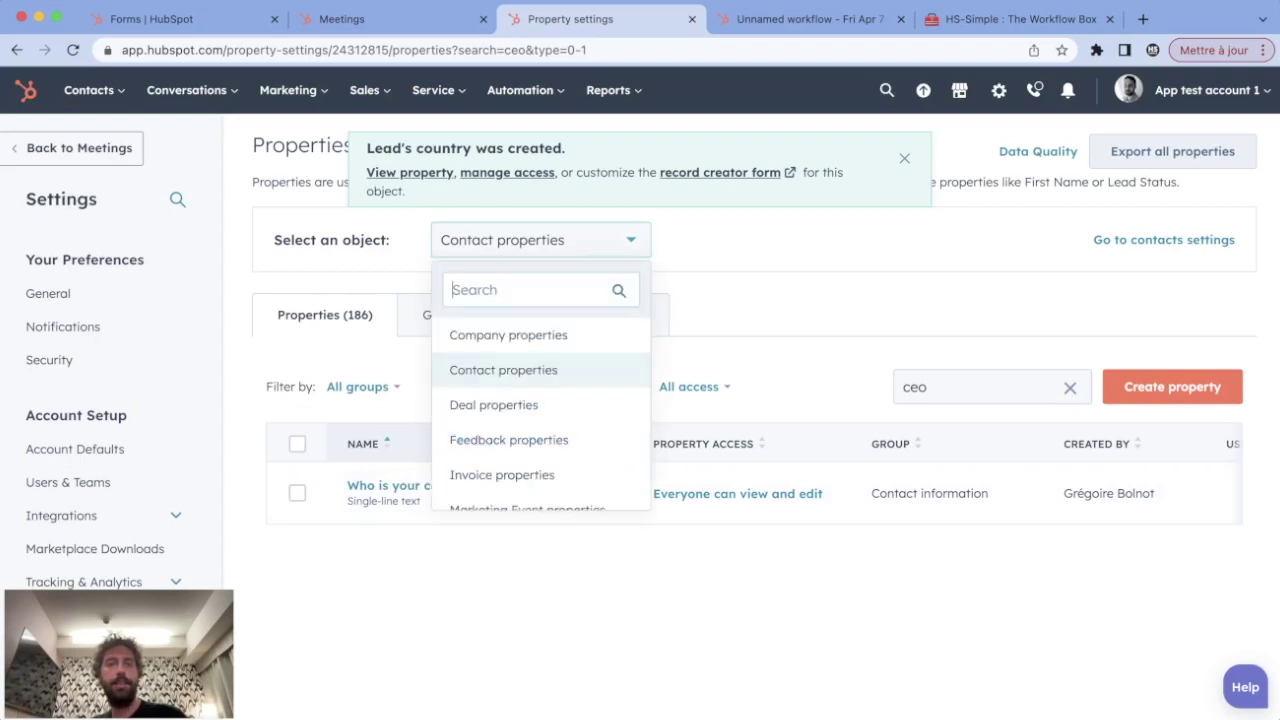
key("Down")
key("Down")
key("Down")
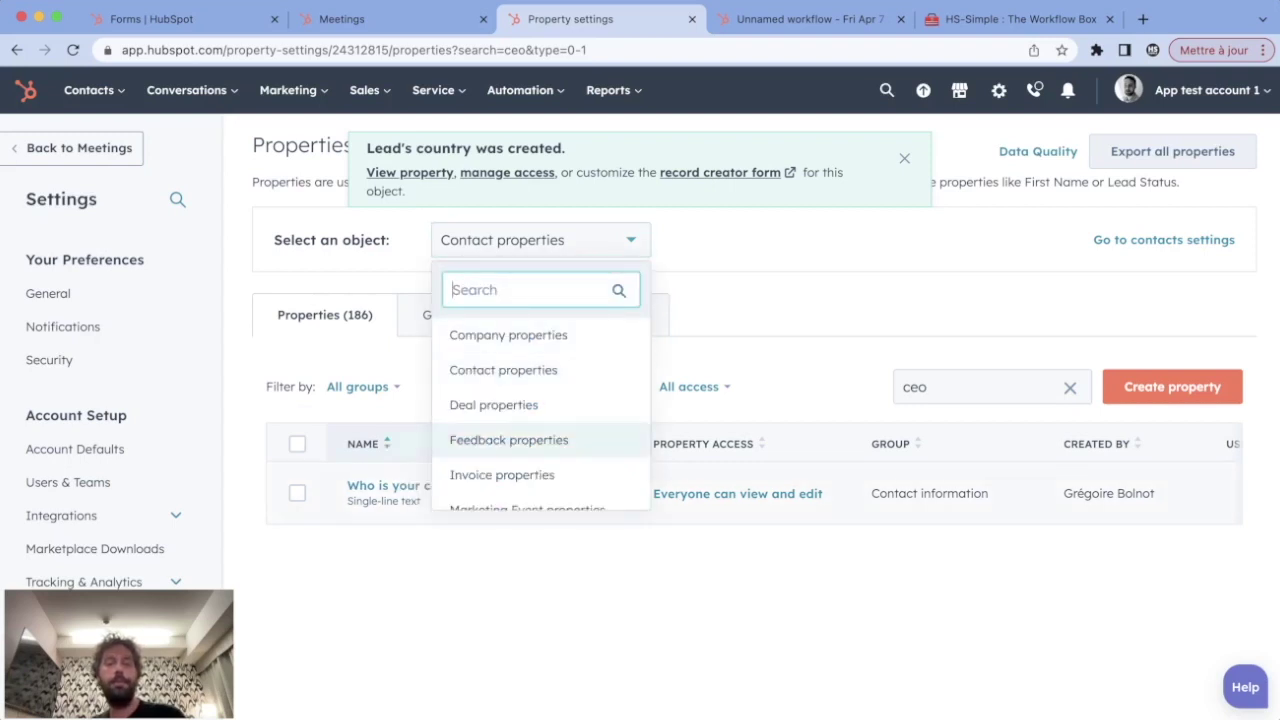
key("Up")
key("Up")
key("Up")
key("Return")
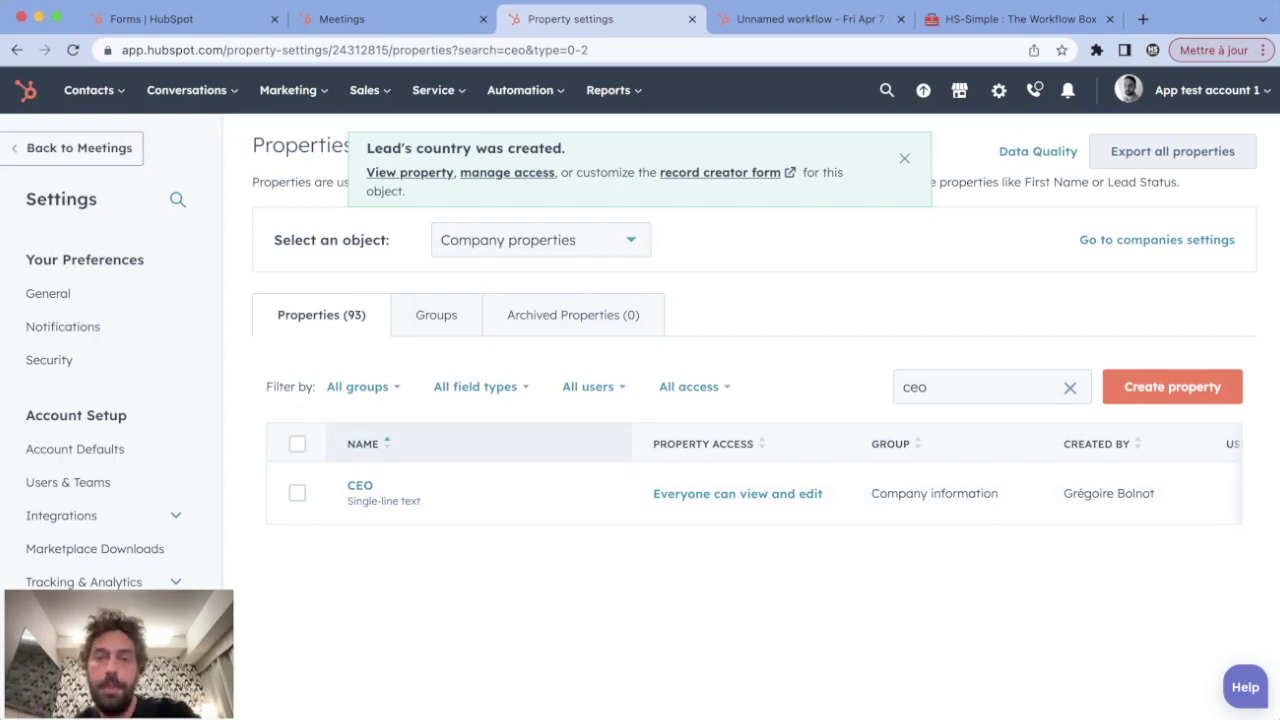
Switch to the unnamed workflow and examine its action copying "Who is your company's CEO?" to the company property CEO.
key("ctrl+Tab")
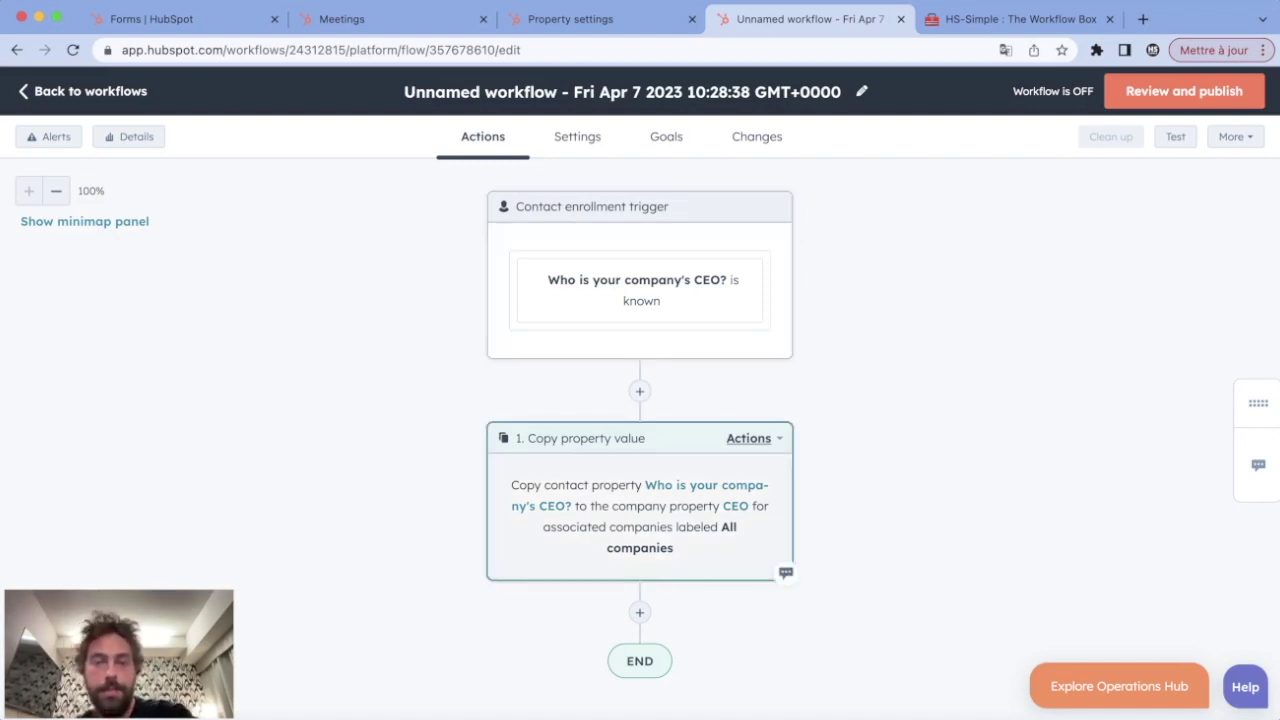
left_click(748, 438)
mouse_move(763, 607)
left_click(902, 608)
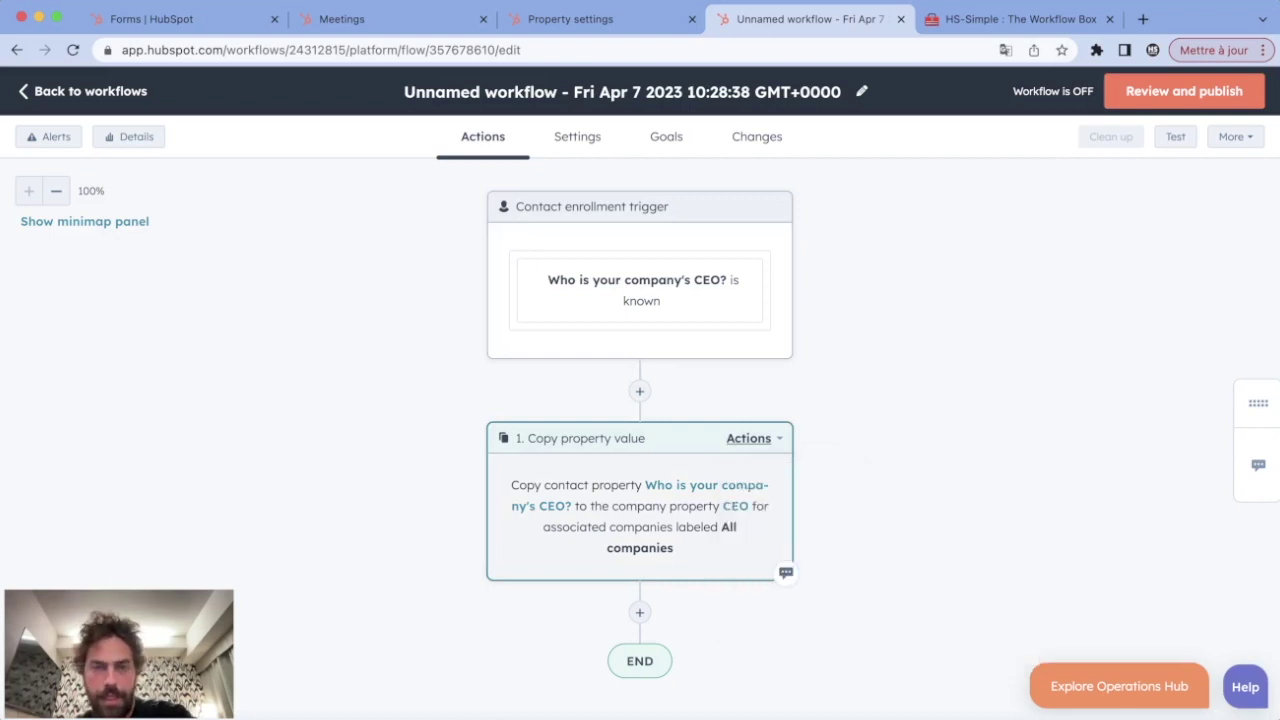
Add a Copy property value action after the enrollment trigger, using the contact property "Who is your company's CEO?" as its source.
left_click(640, 391)
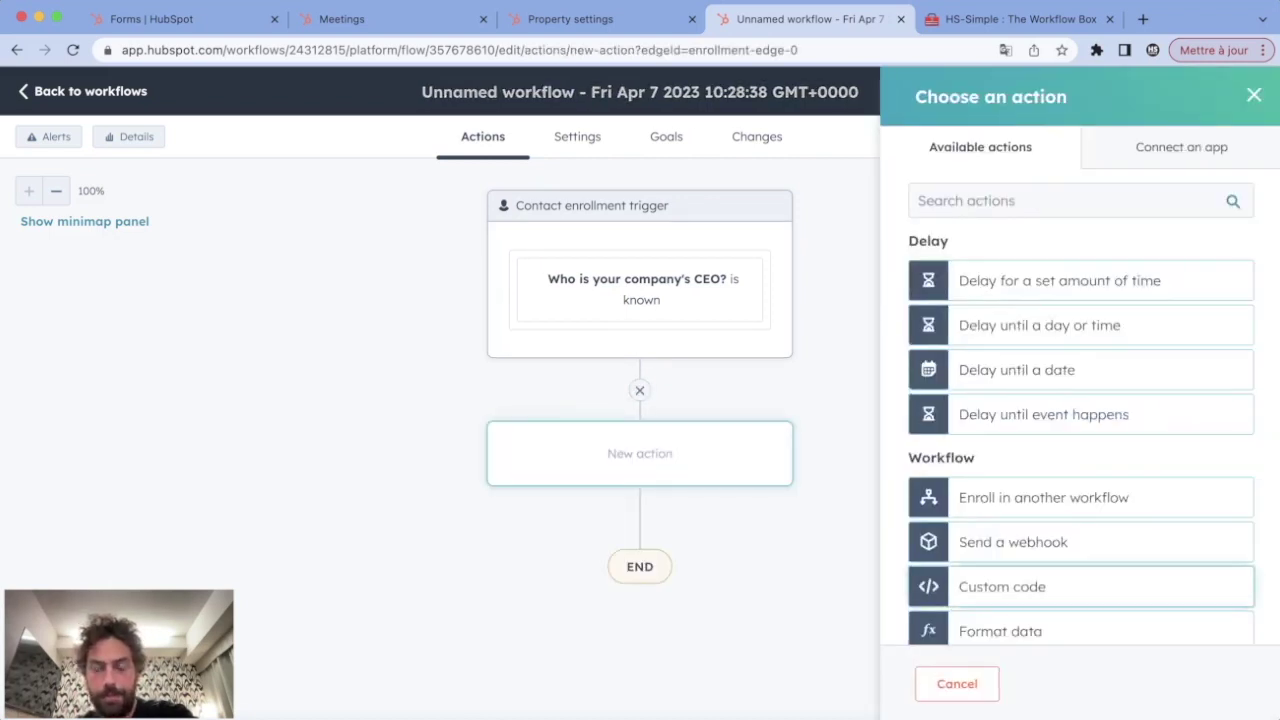
scroll(1080, 540, "down", 10)
scroll(1080, 500, "down", 6)
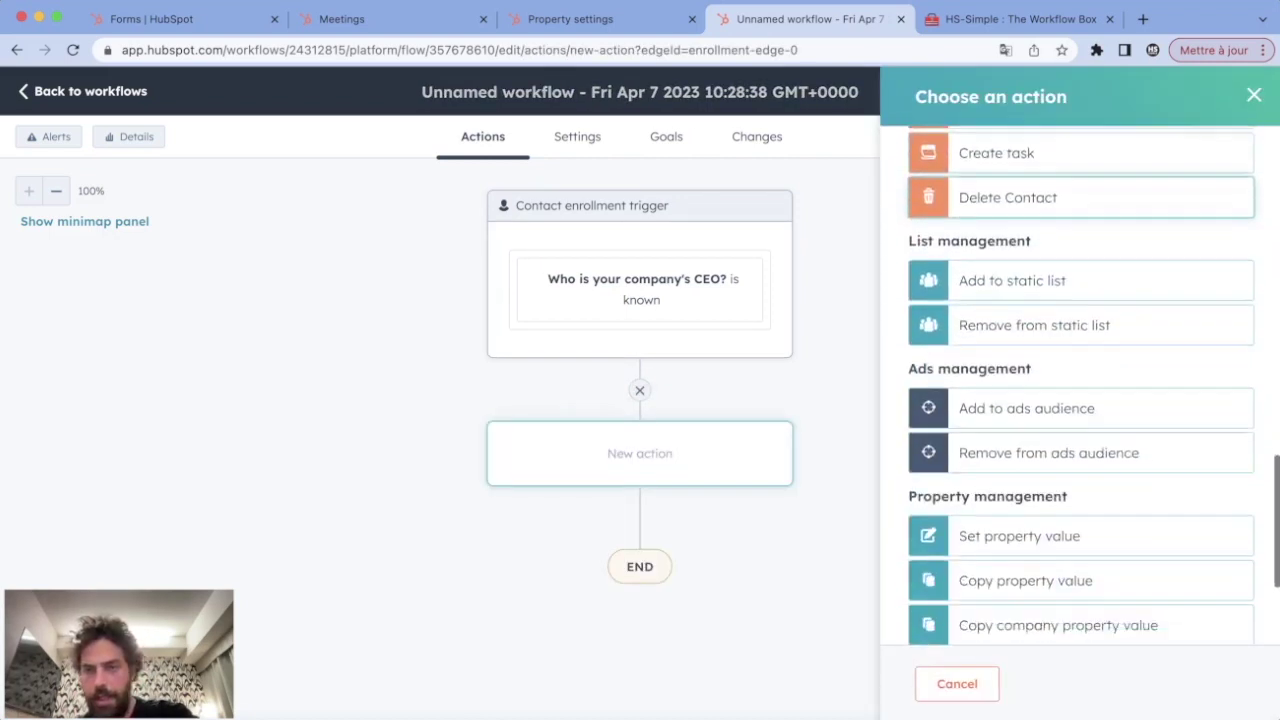
left_click(1080, 371)
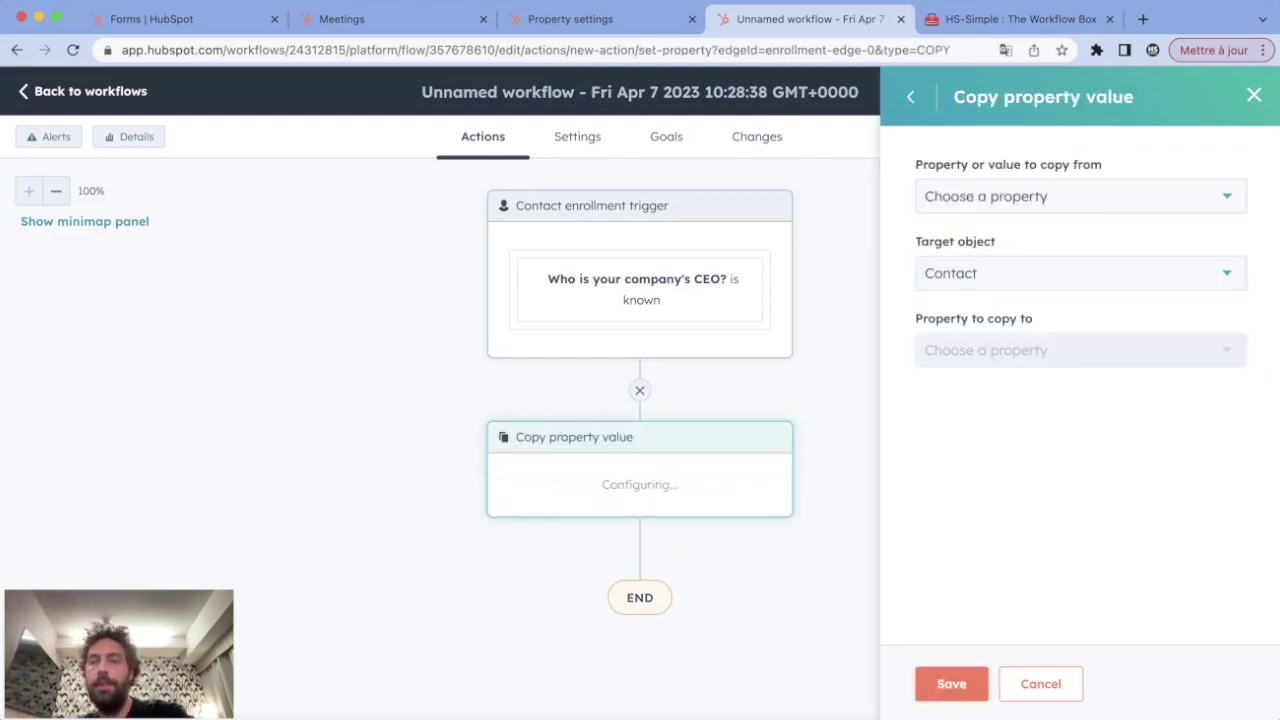
left_click(1080, 196)
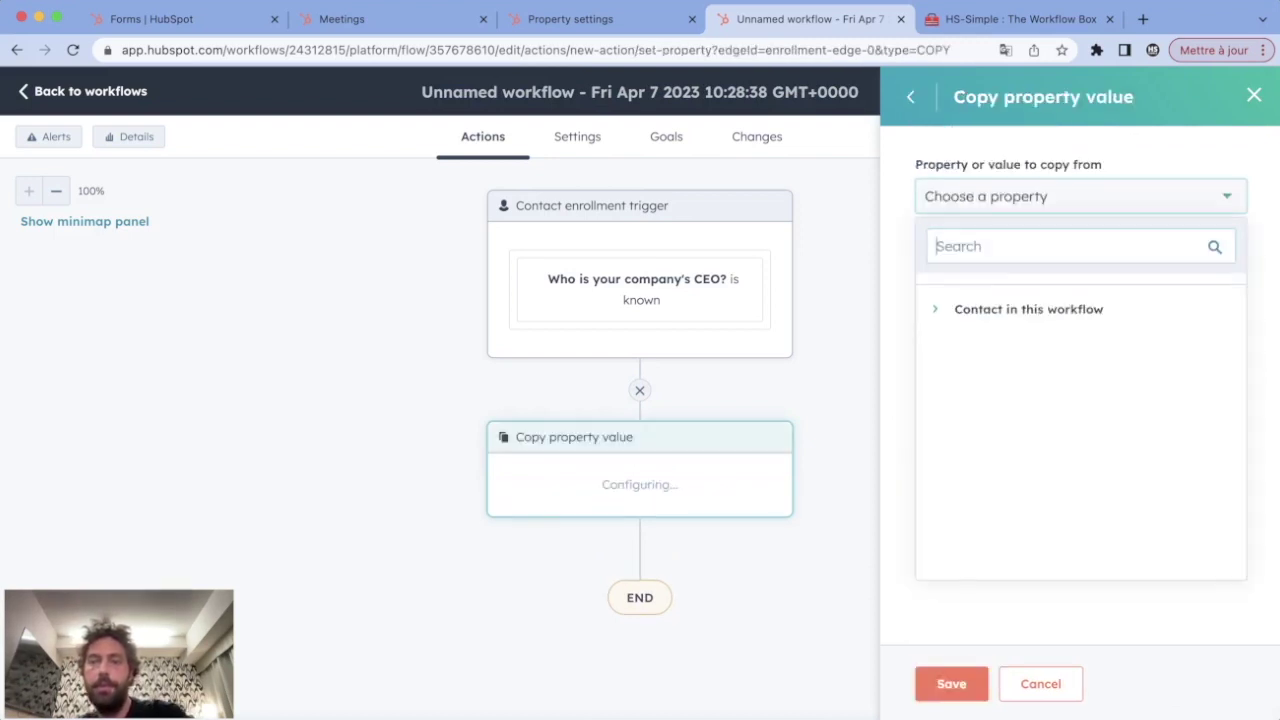
type("who")
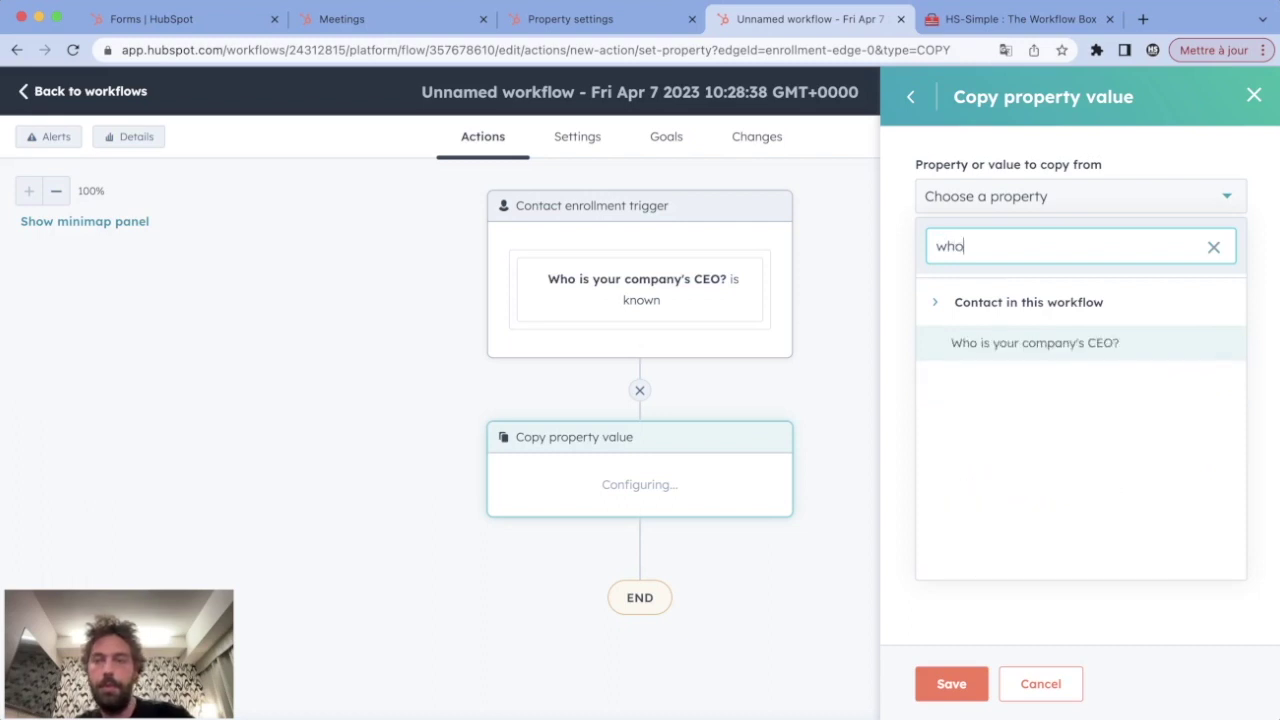
key("Return")
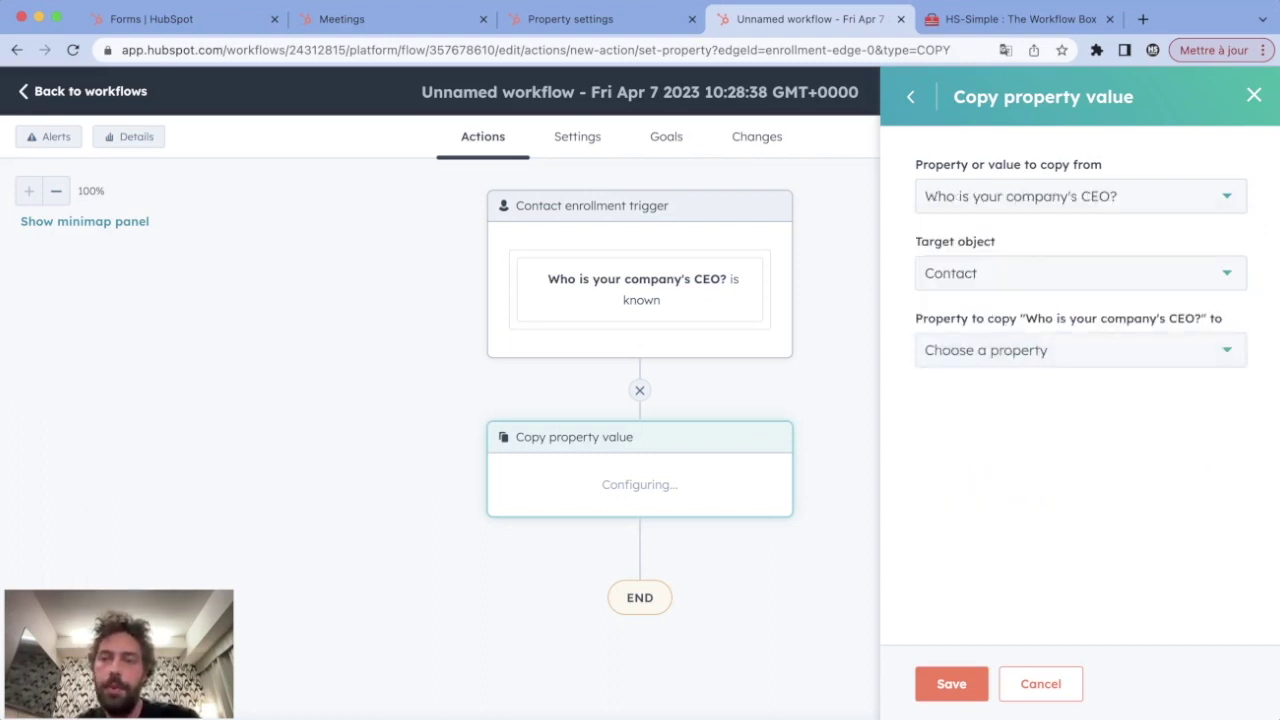
Set the copy action's target object to Company and its target property to CEO, and save the action.
left_click(1080, 273)
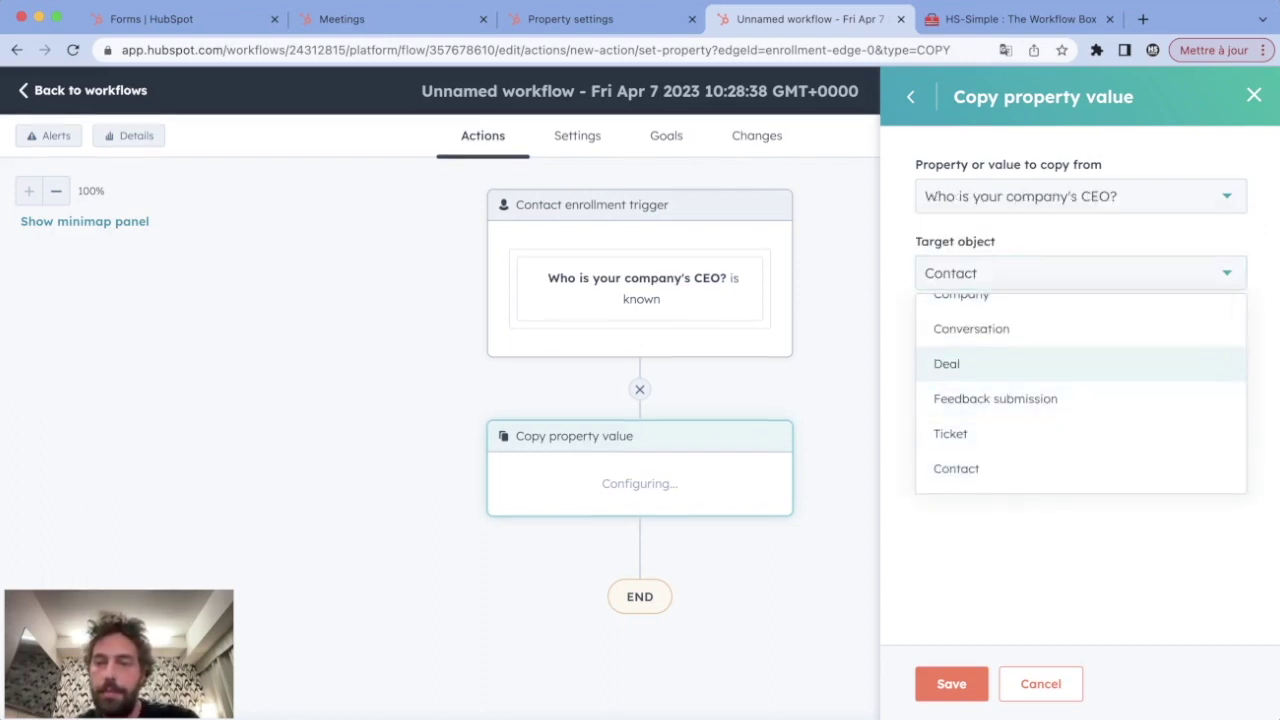
scroll(1000, 360, "up", 1)
left_click(1000, 352)
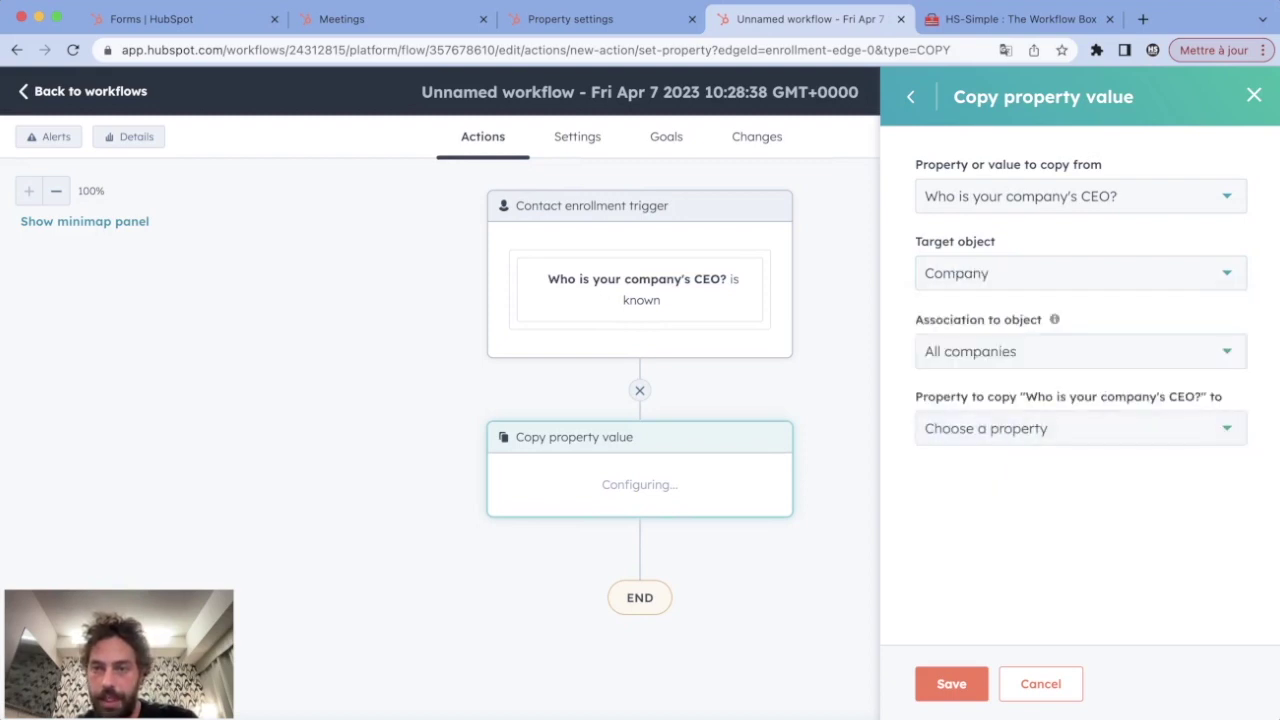
left_click(1080, 428)
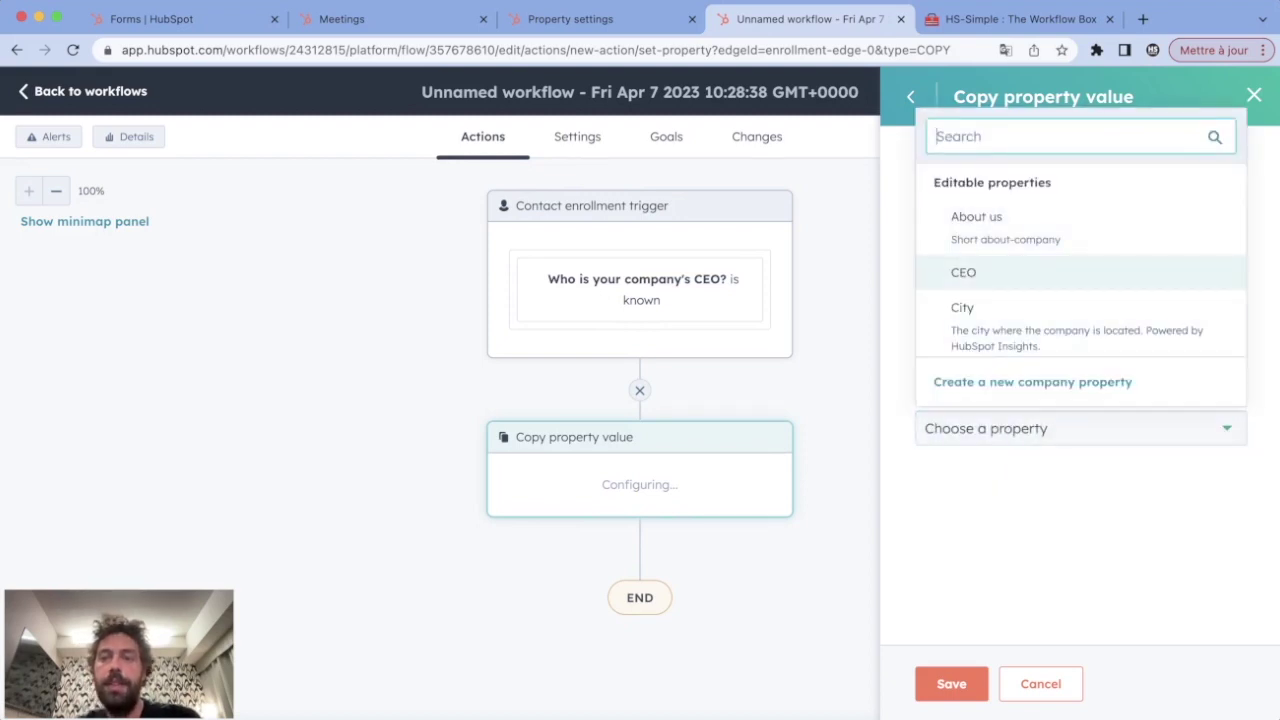
left_click(963, 272)
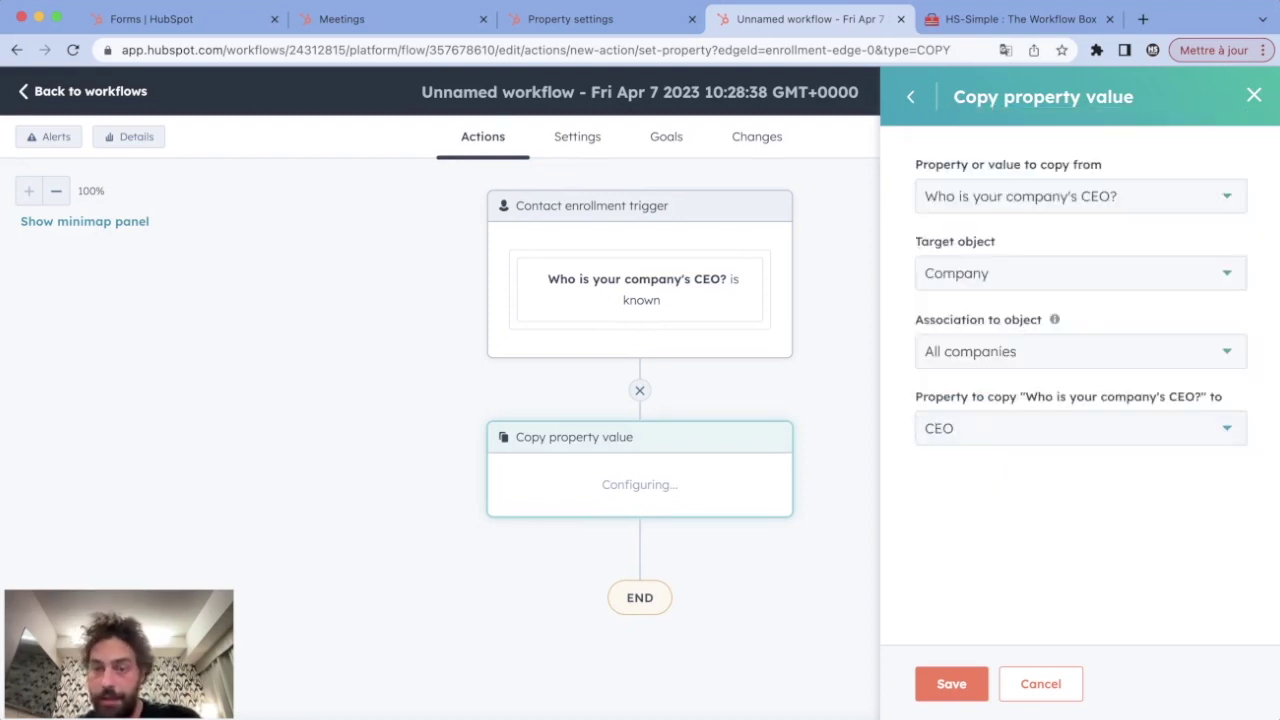
left_click(951, 684)
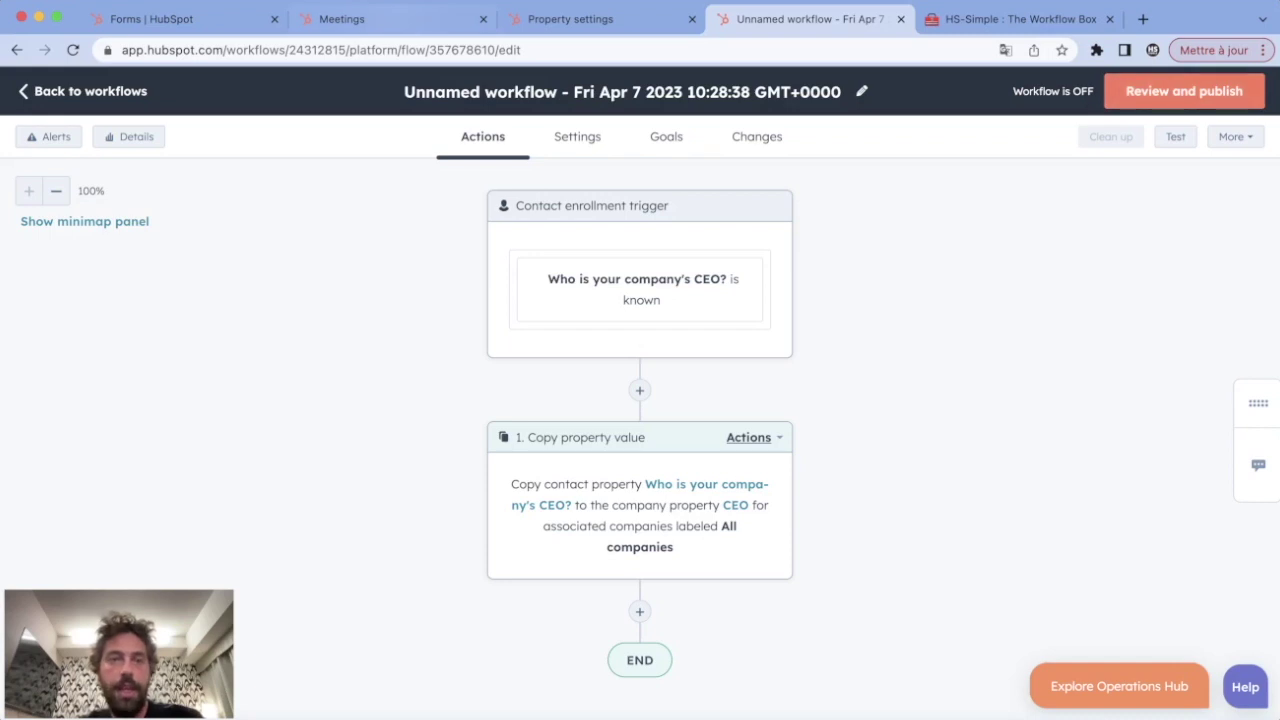
Review the CEO question in the meeting's booking form and the company property CEO in the property settings.
left_click(395, 19)
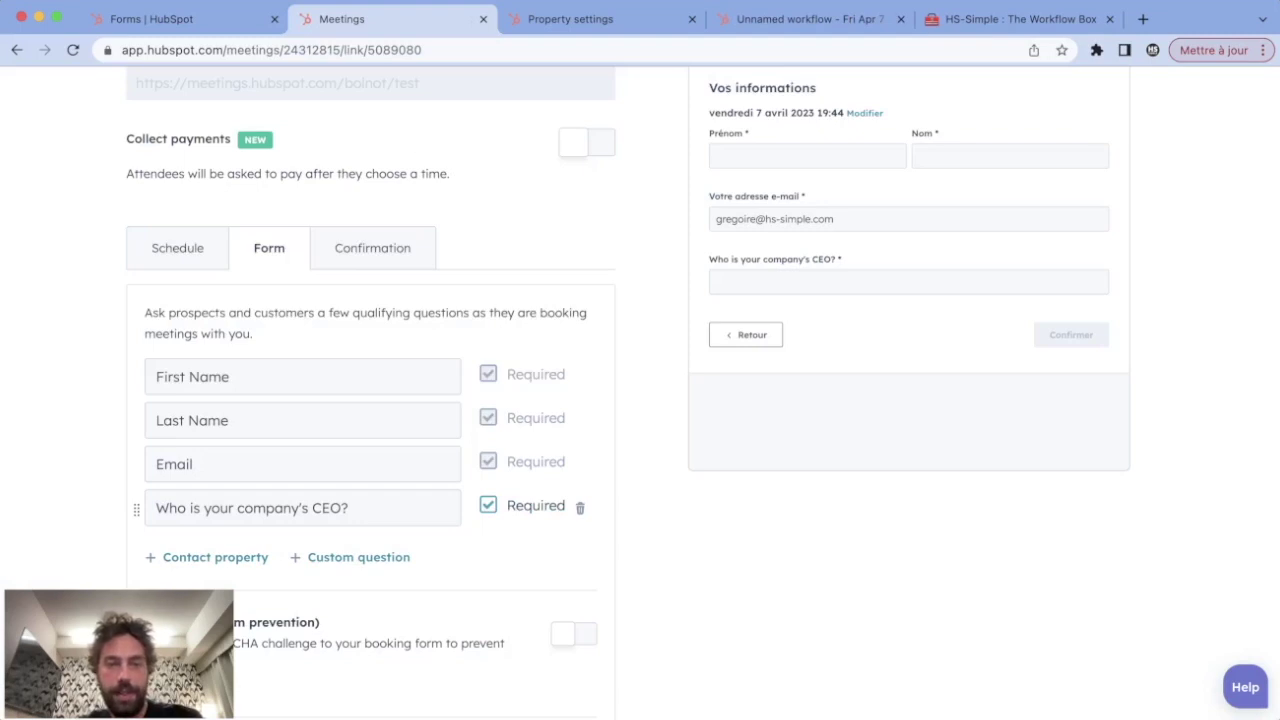
key("ctrl+Tab")
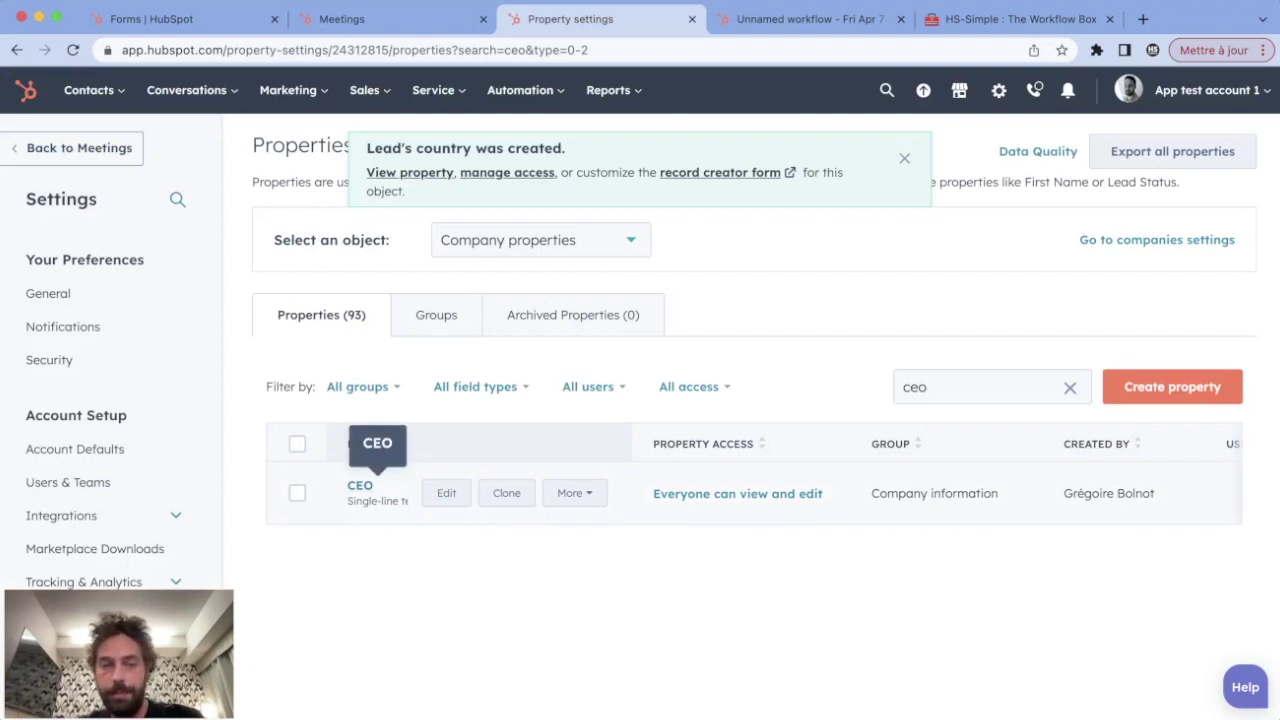
key("ctrl+Tab")
Switch to the Notion page "HS-Simple : The Workflow Box" and open the sheet "Automate lead assignment in HubSpot without Sales Hub Pro".
key("ctrl+Tab")
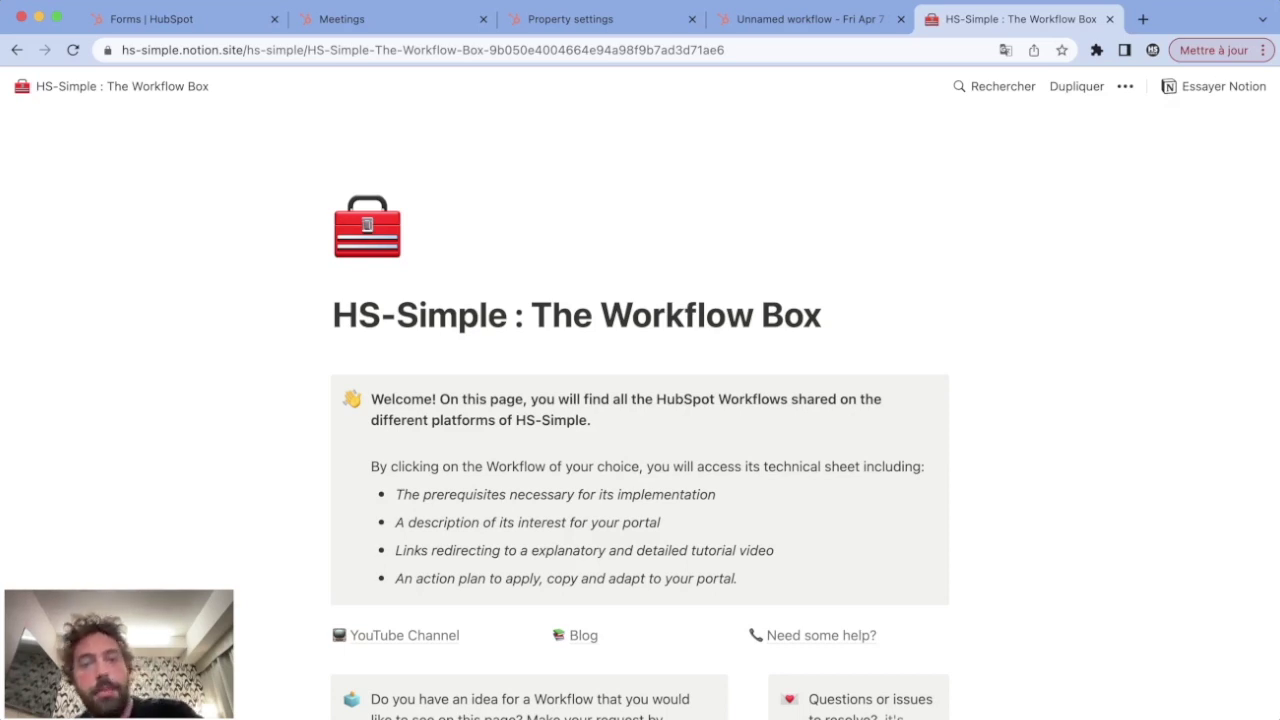
left_click_drag(524, 315, 822, 315)
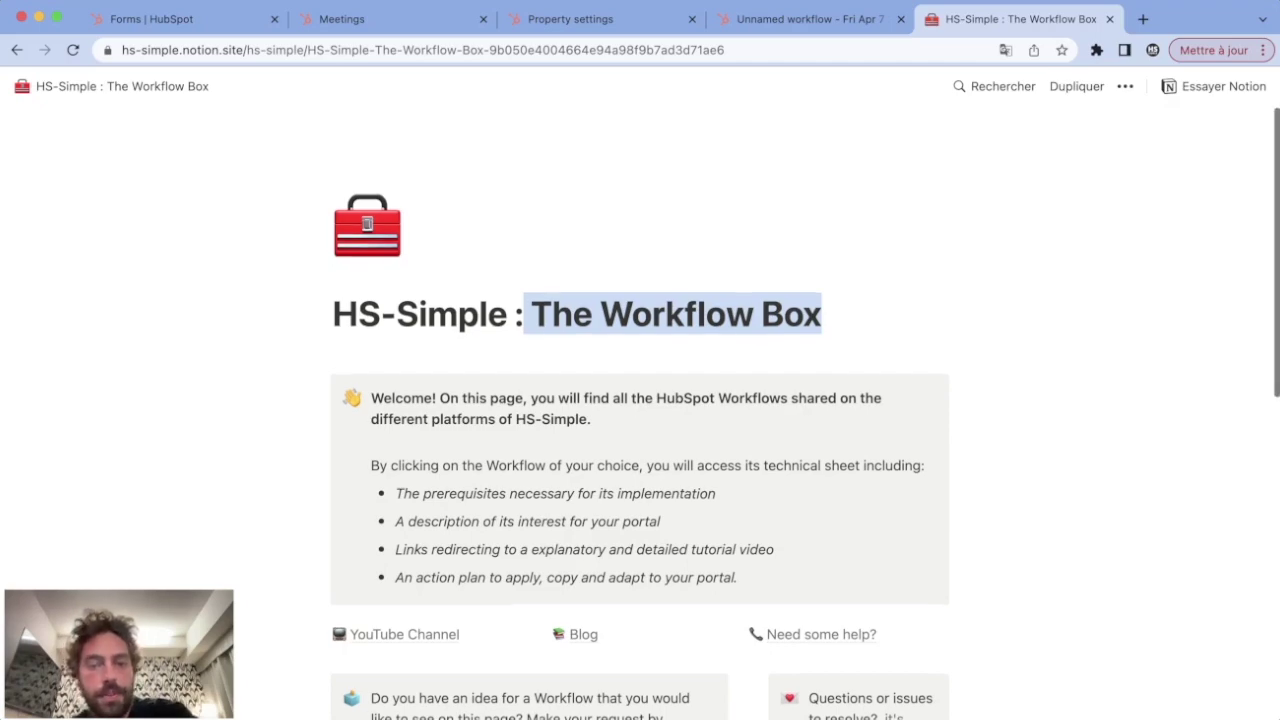
scroll(640, 400, "down", 10)
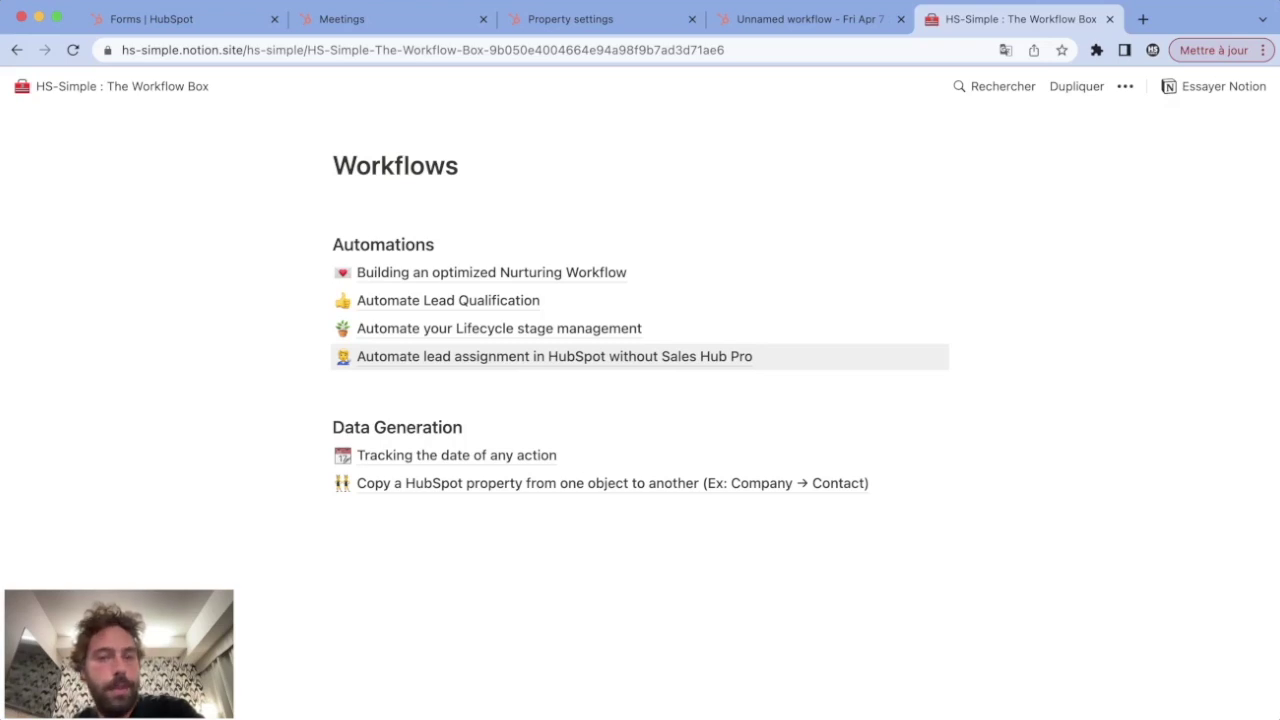
left_click(554, 356)
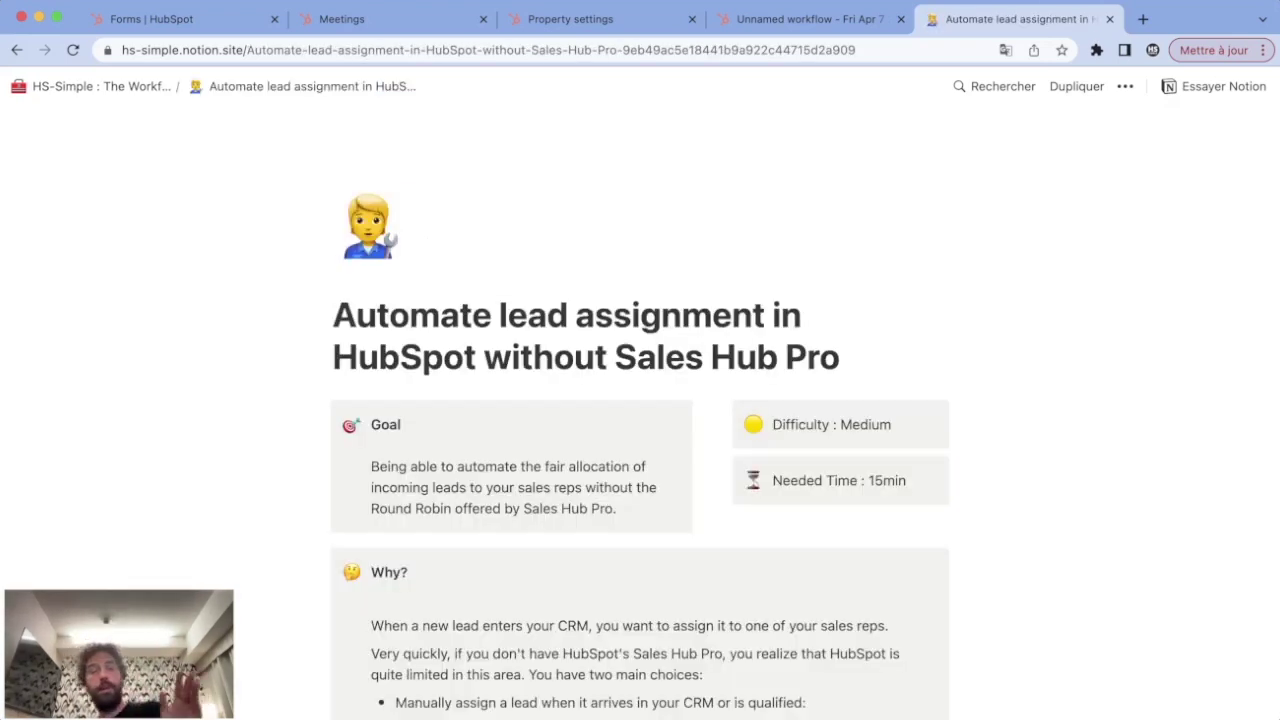
Read the lead assignment sheet's goal, reasons, tutorial links and prerequisites table.
scroll(640, 416, "down", 1)
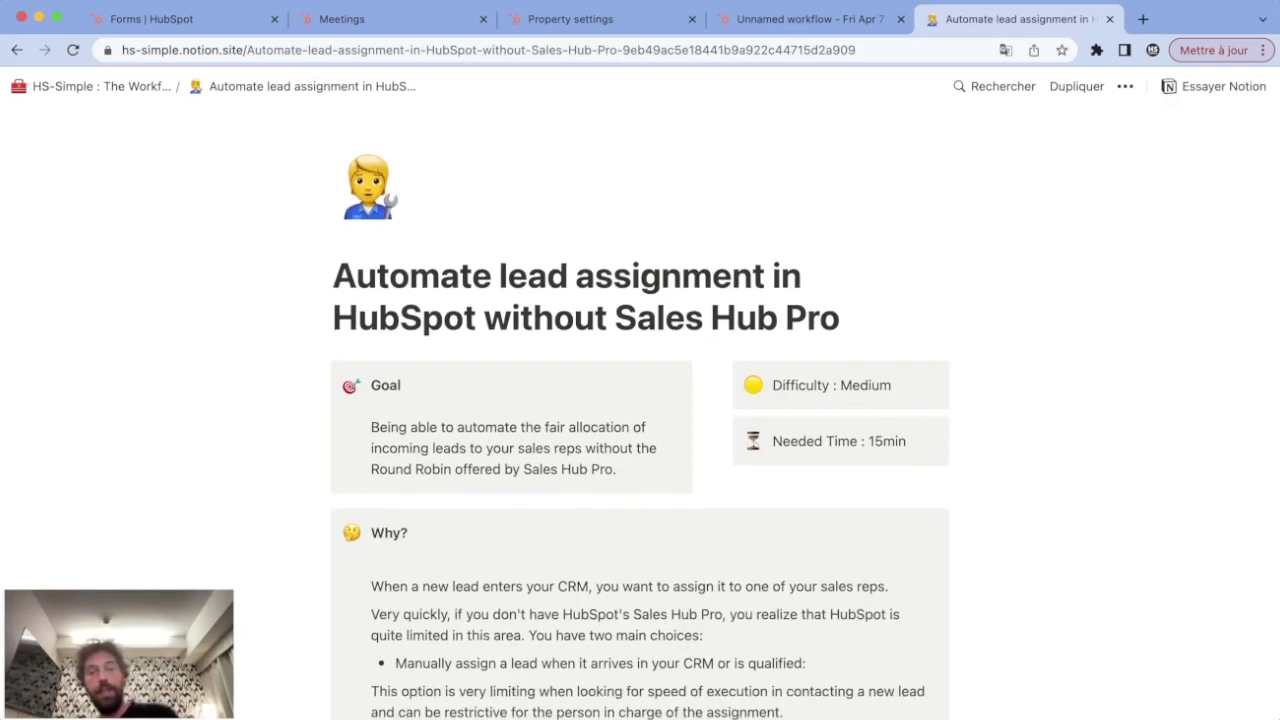
scroll(640, 416, "down", 10)
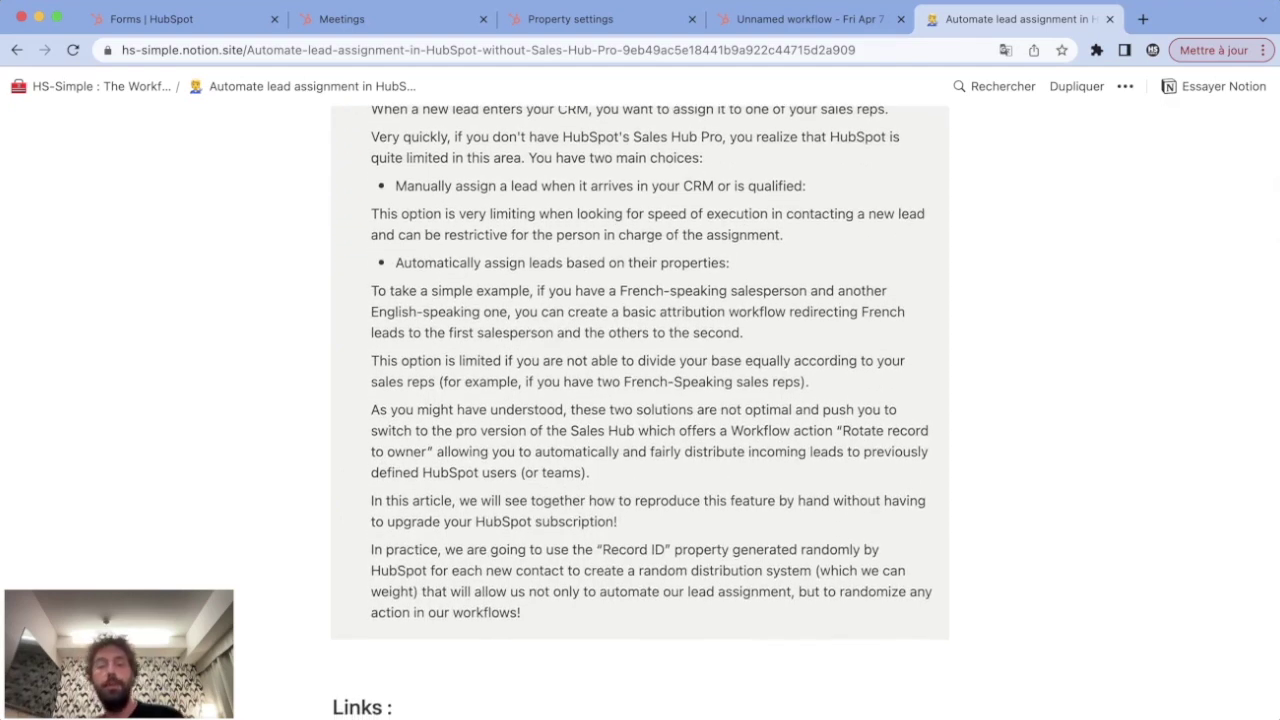
scroll(640, 416, "down", 5)
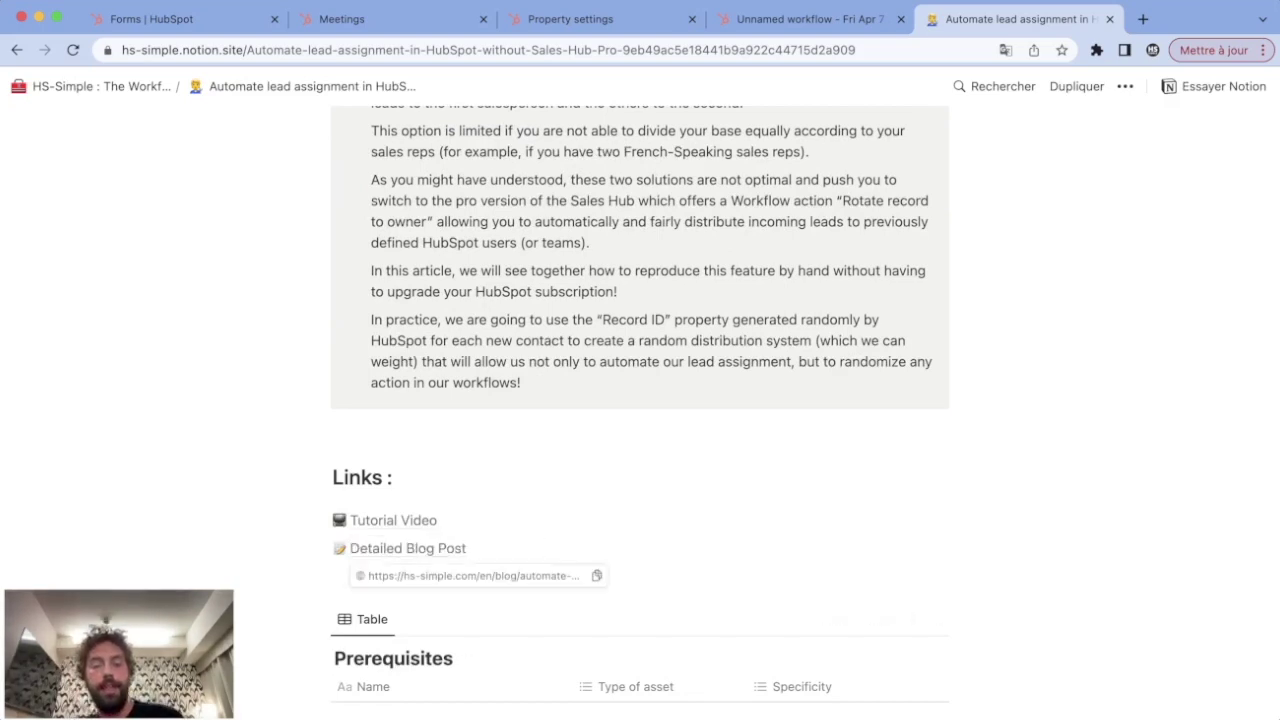
scroll(450, 510, "down", 5)
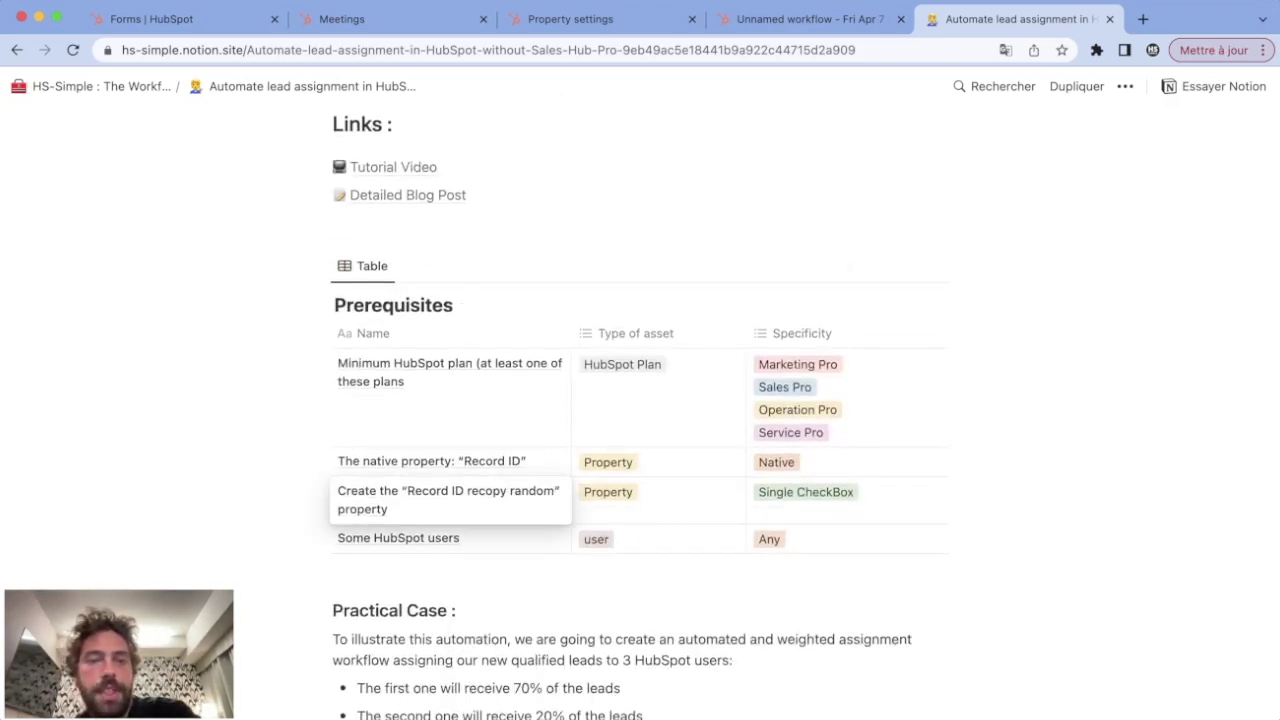
key("Escape")
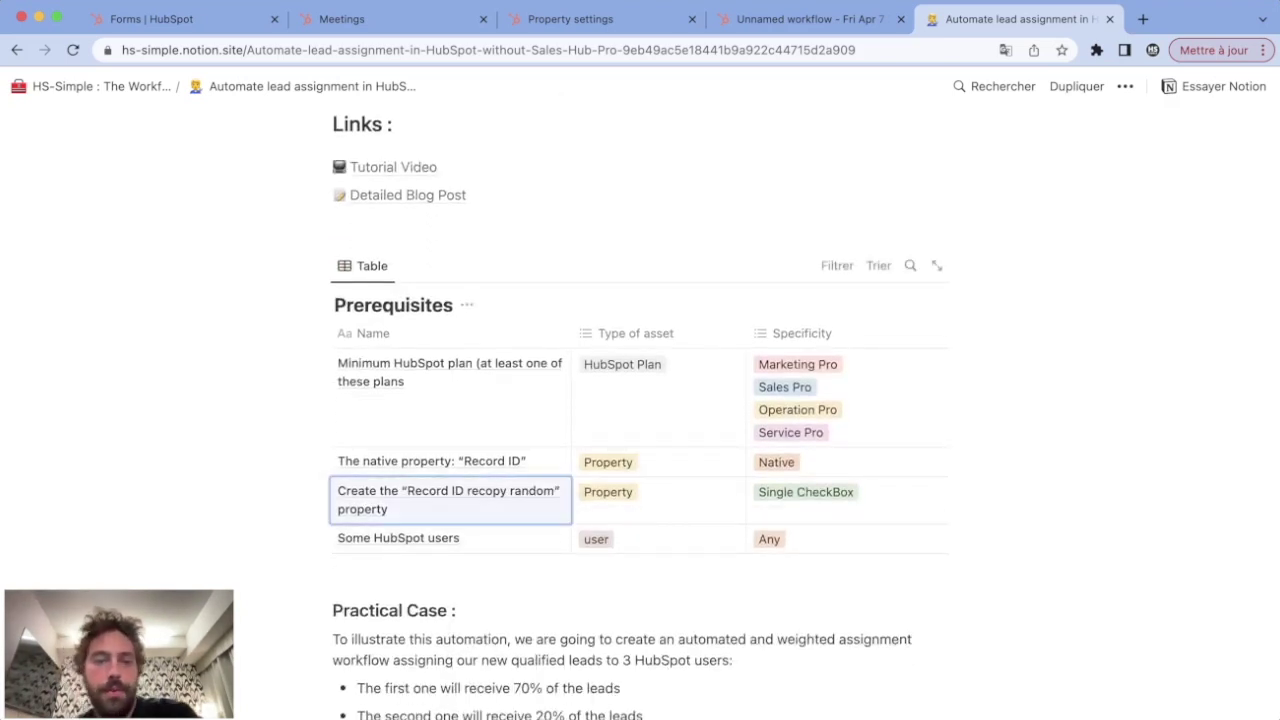
scroll(640, 415, "down", 3)
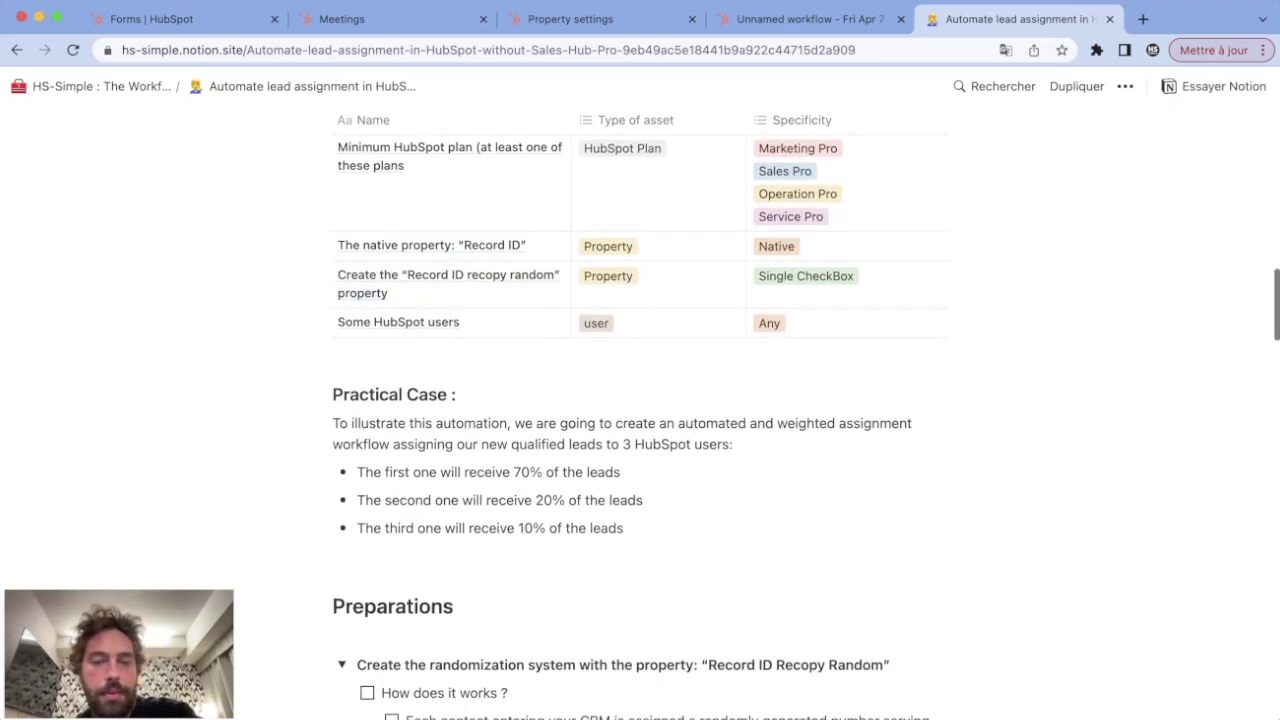
Look over the two Preparations sections on the randomization system and user weighting, and collapse both.
left_click(341, 664)
left_click(341, 703)
scroll(341, 600, "down", 3)
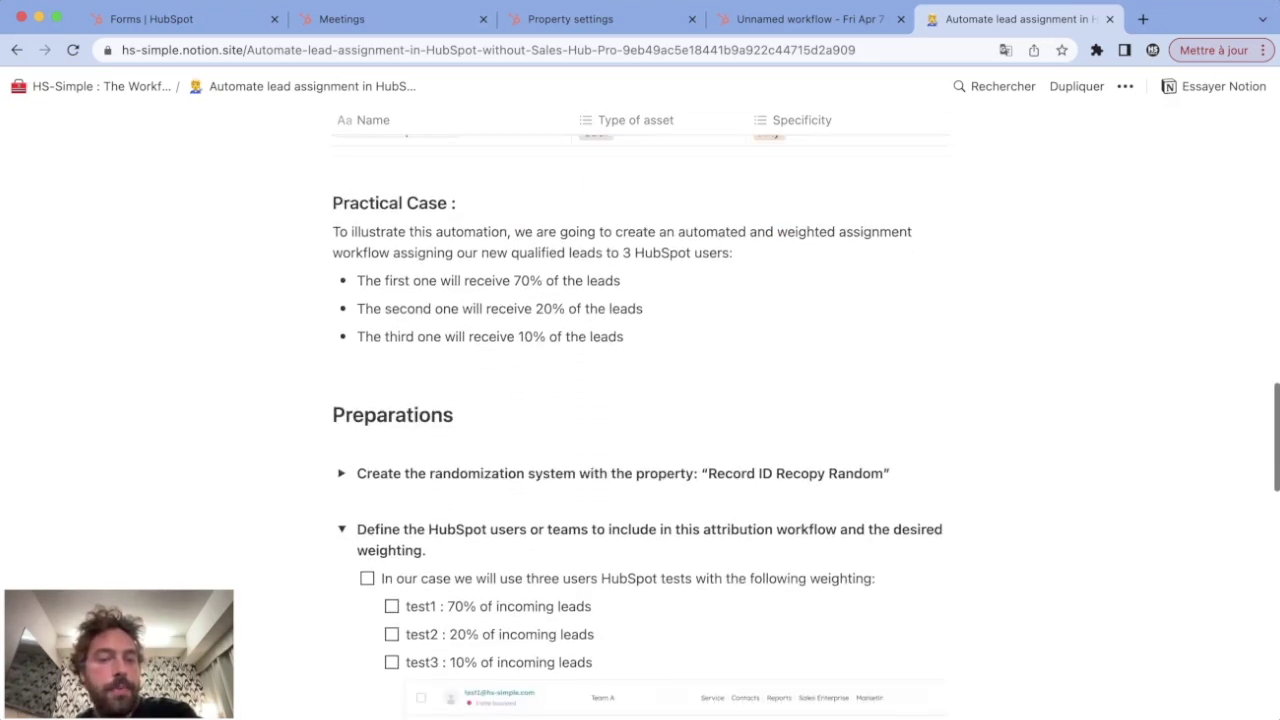
left_click(341, 529)
scroll(341, 529, "down", 3)
scroll(341, 529, "up", 2)
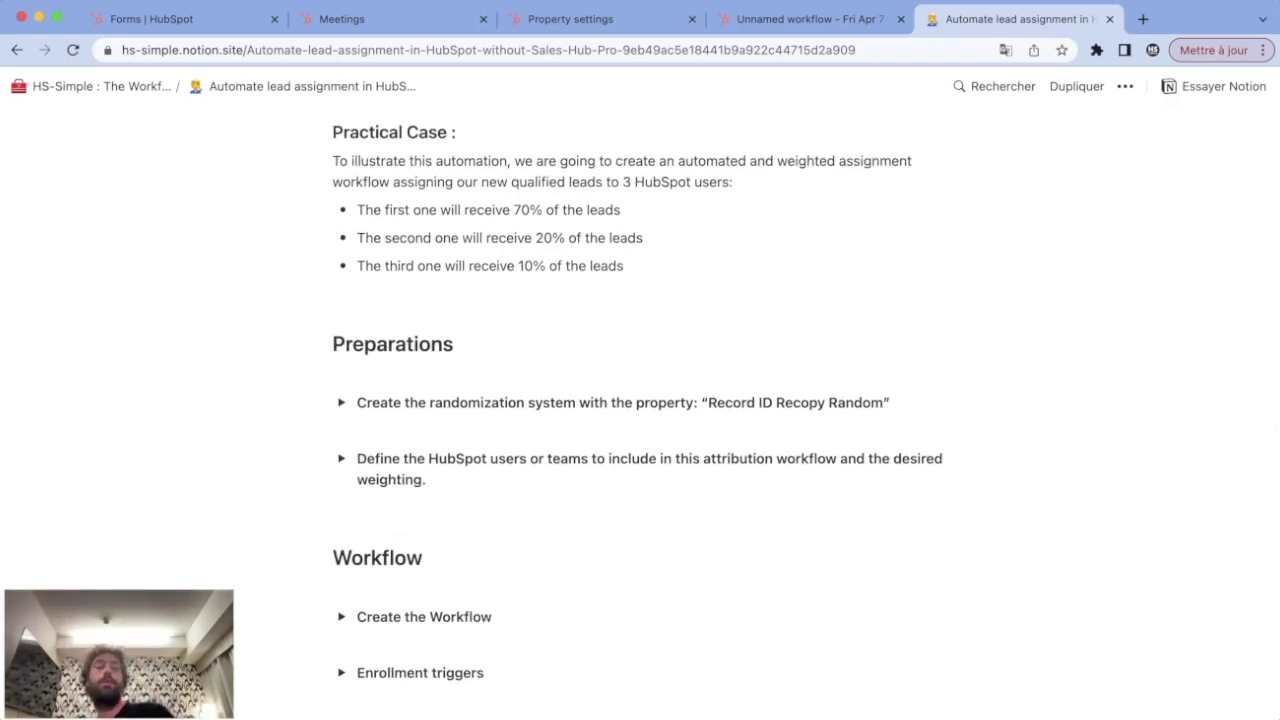
Expand and read the Preparations instructions for the "Record ID Recopy Random" property and the users' desired weighting.
left_click(341, 402)
scroll(341, 402, "down", 3)
scroll(666, 413, "down", 10)
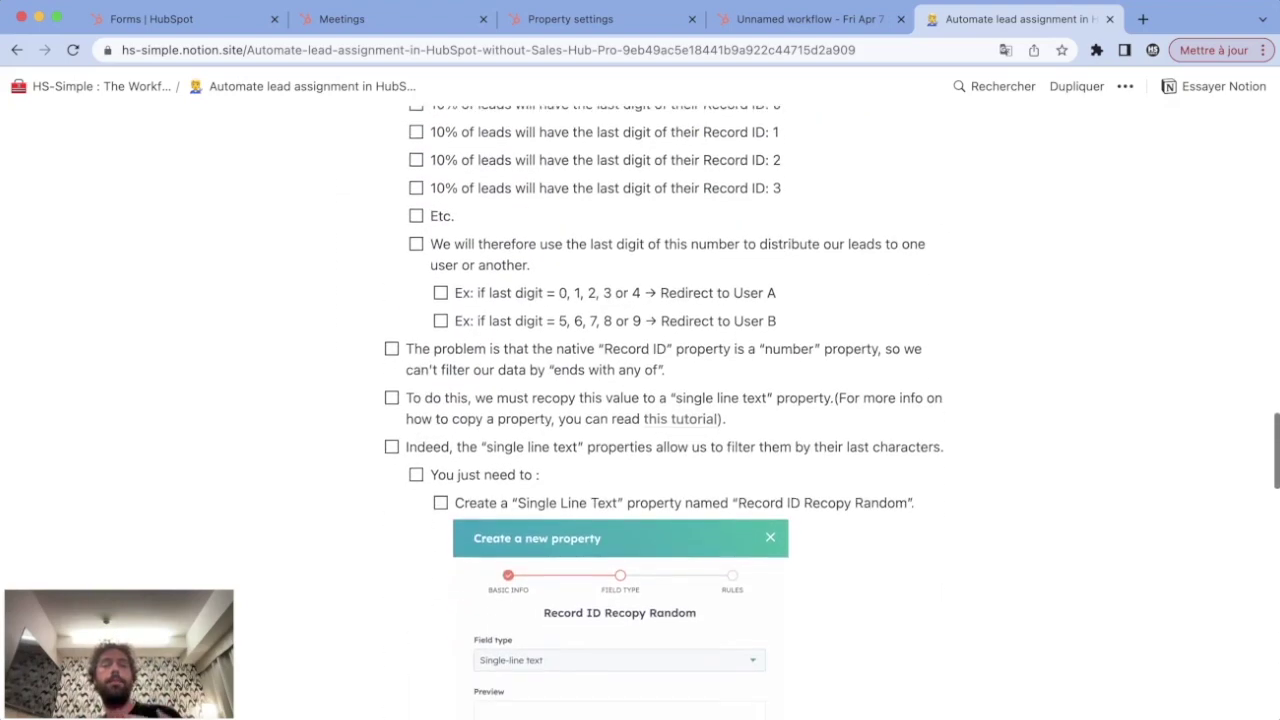
scroll(666, 413, "down", 15)
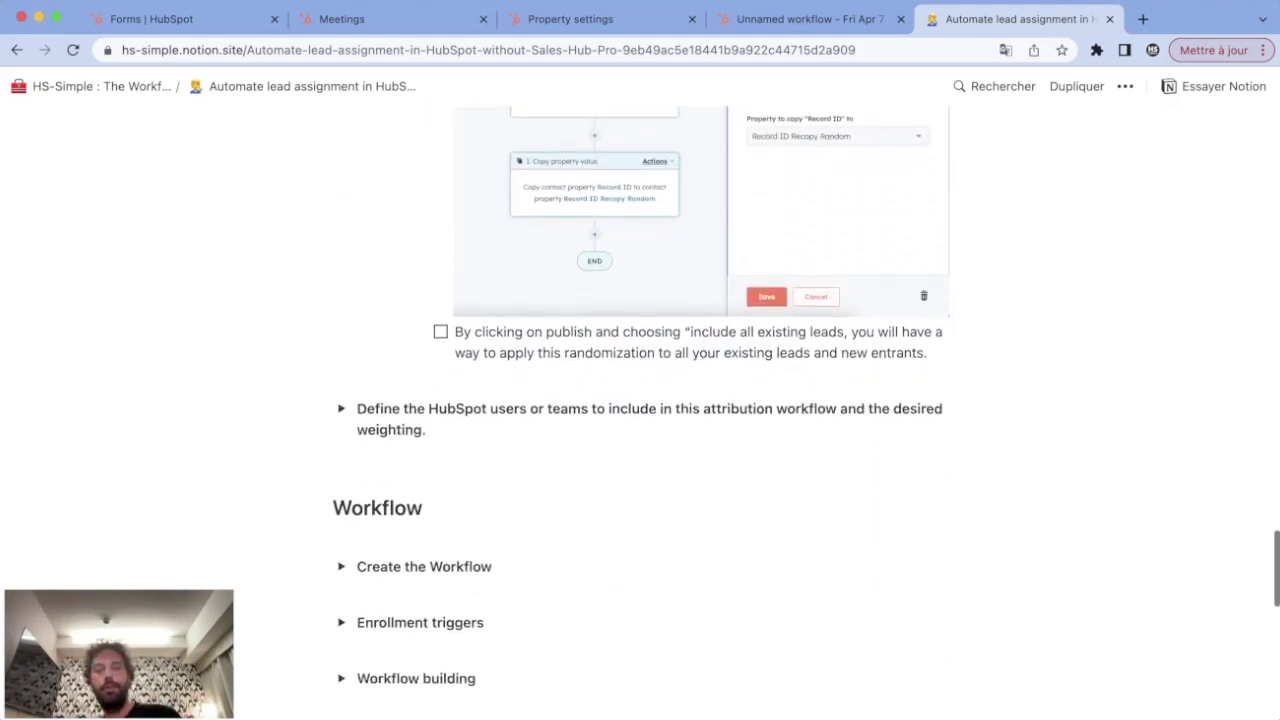
left_click(341, 240)
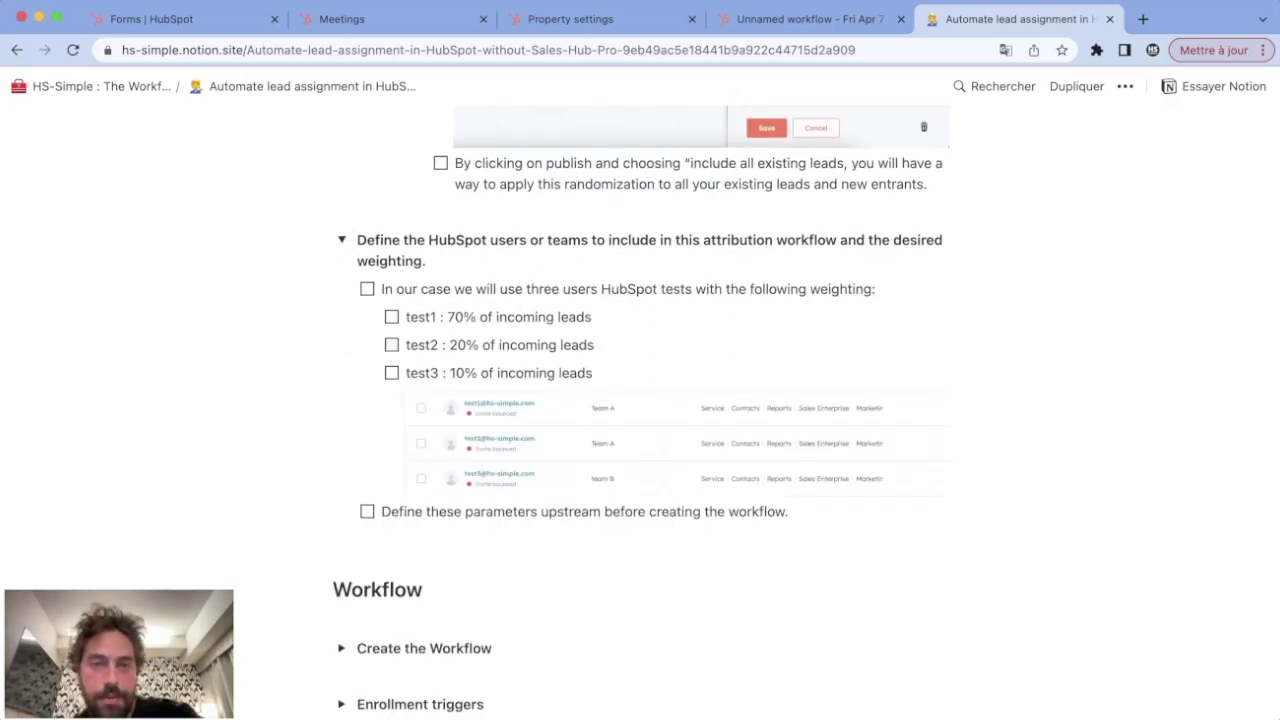
Expand the "Create the Workflow" instructions and view the start of "The workflow in one image".
scroll(666, 413, "down", 3)
scroll(341, 286, "down", 1)
left_click(341, 286)
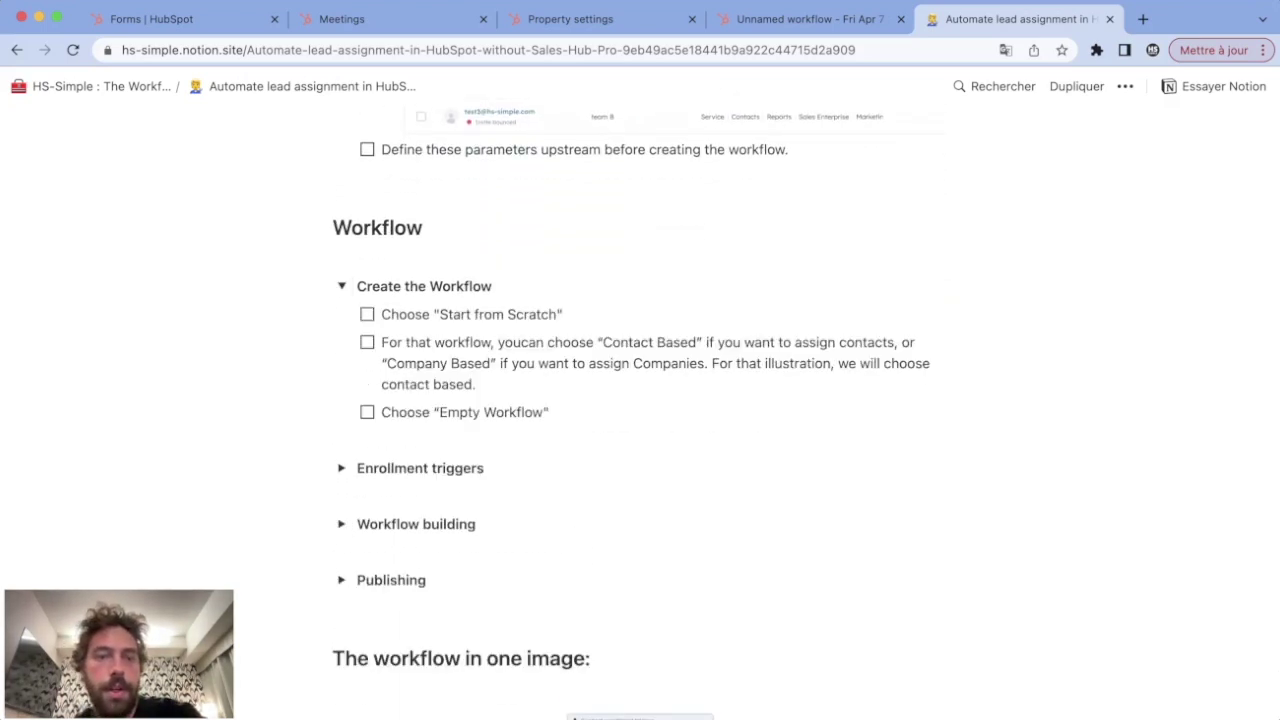
scroll(341, 286, "down", 2)
scroll(640, 413, "down", 1)
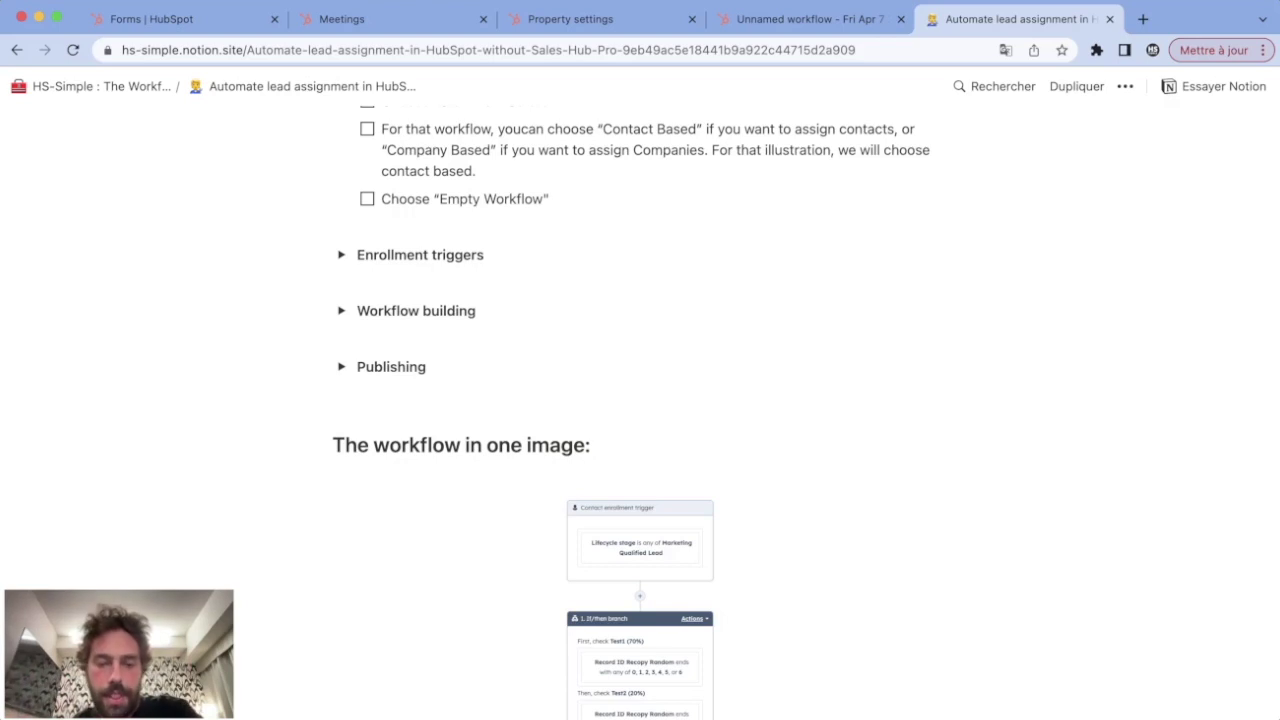